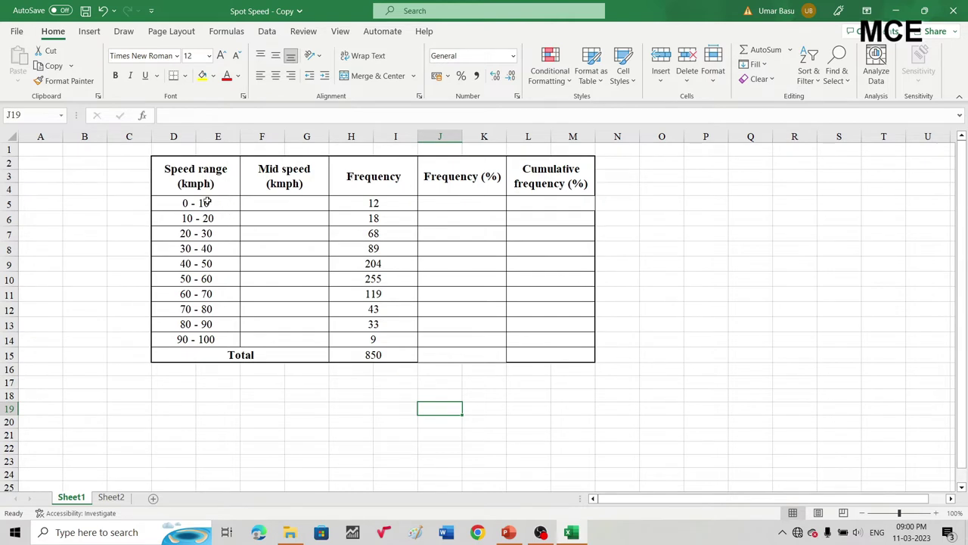
# Enter midpoints 5 and 15, then fill the Mid speed series down to 95
pyautogui.click(278, 204)
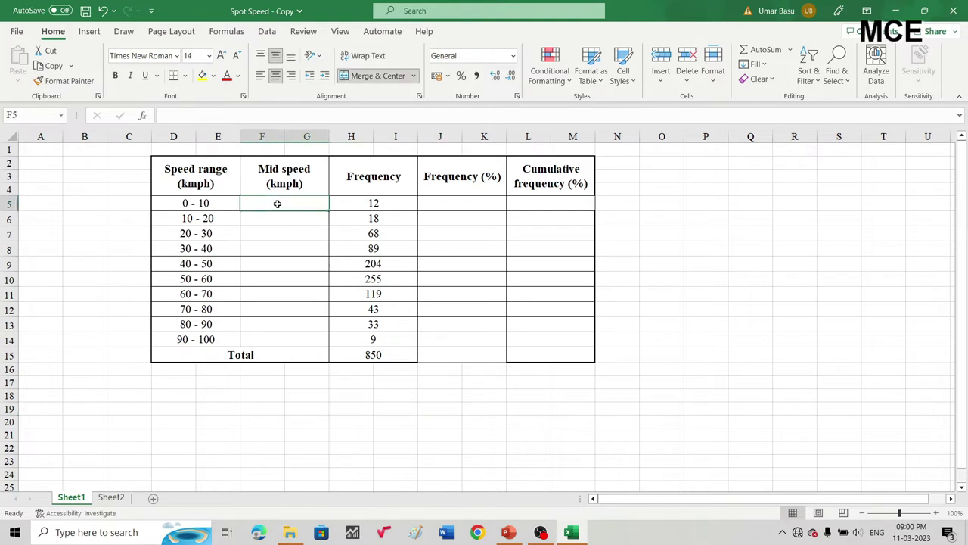
pyautogui.write('5')
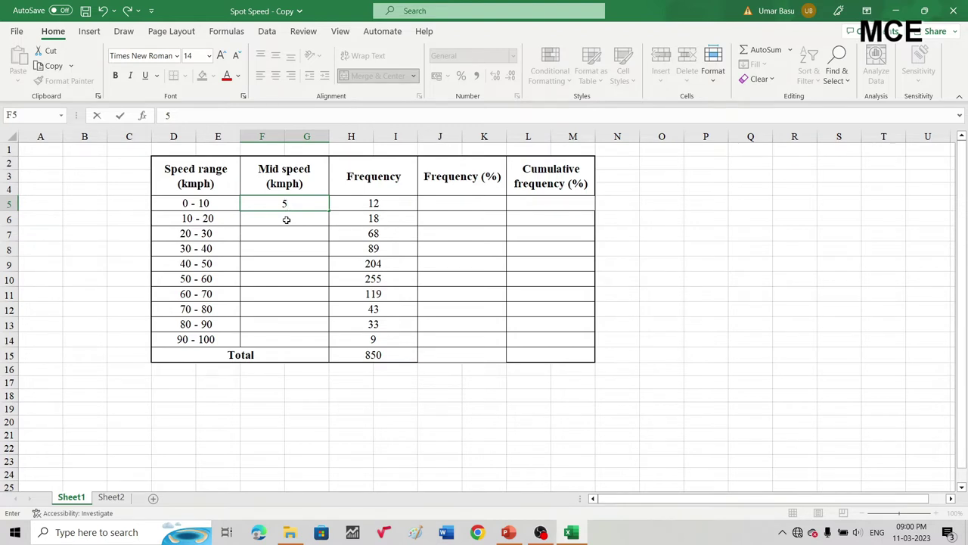
pyautogui.click(287, 223)
pyautogui.write('15')
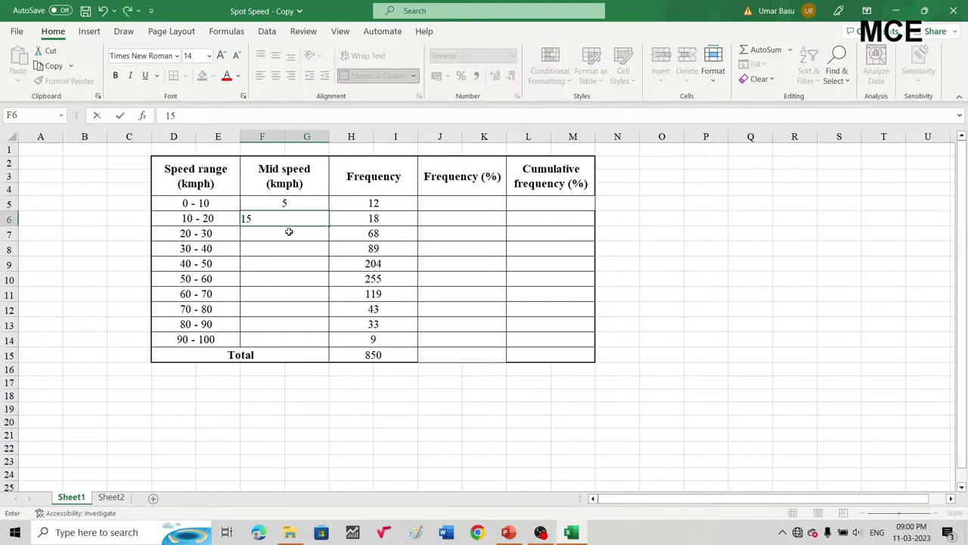
pyautogui.click(288, 232)
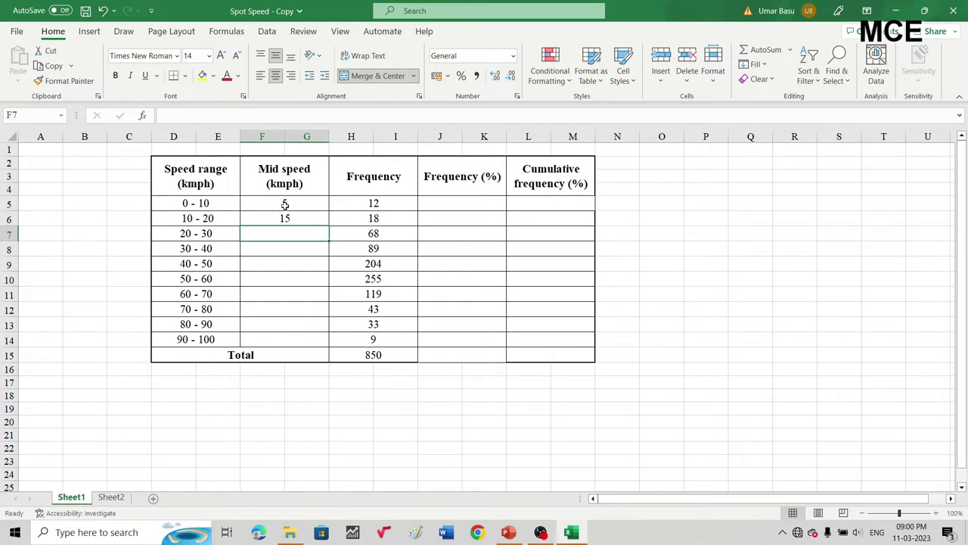
pyautogui.click(269, 202)
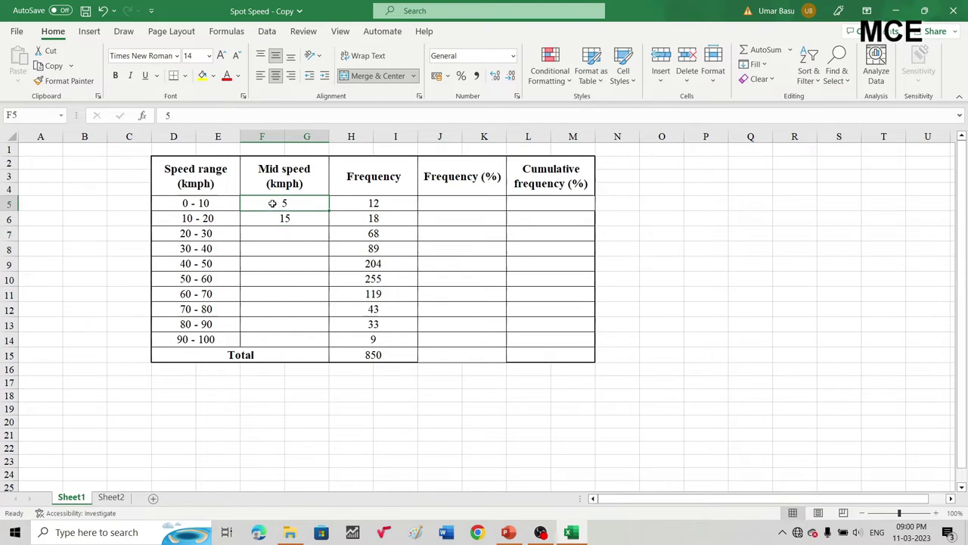
pyautogui.moveTo(273, 203); pyautogui.dragTo(275, 217)
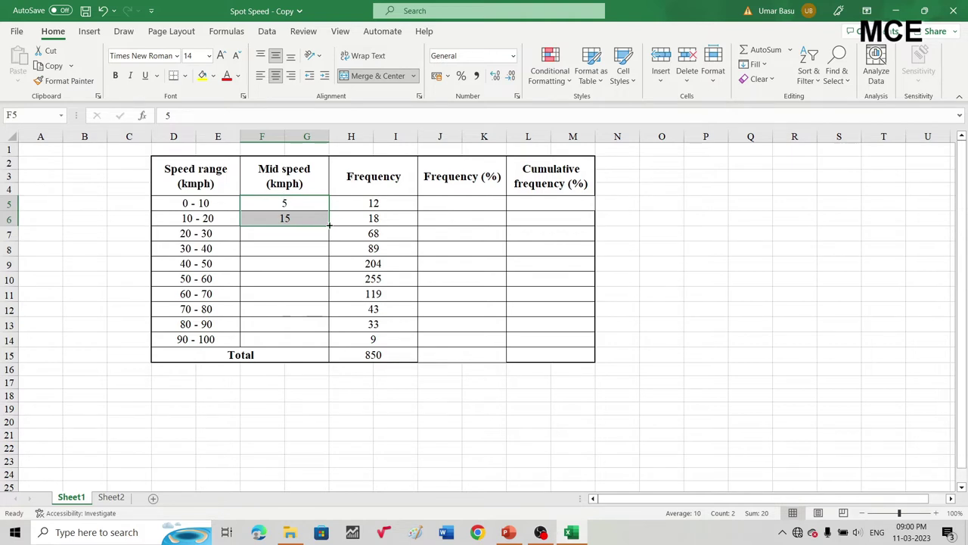
pyautogui.moveTo(329, 224); pyautogui.dragTo(309, 345)
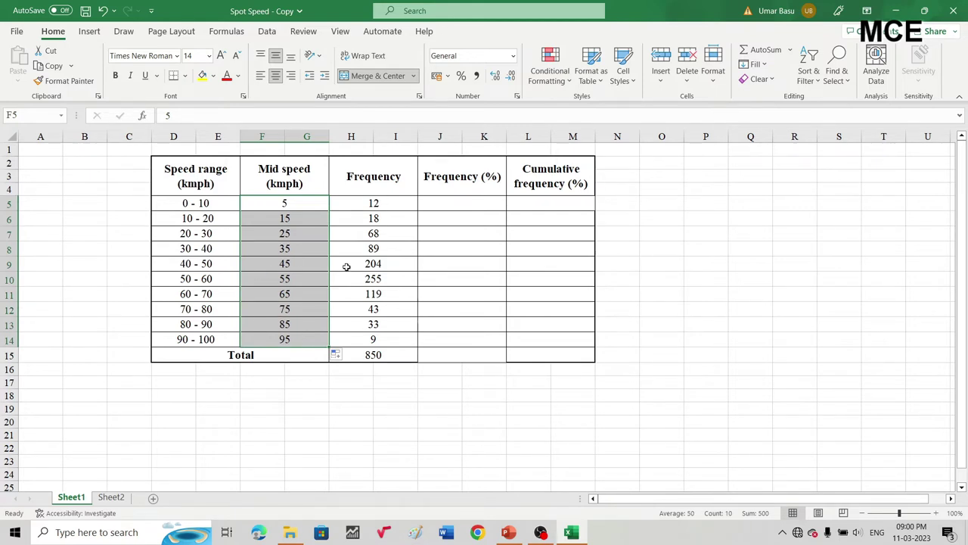
# Enter =(H5/850)*100 in the first Frequency (%) cell and fill it down through the Total row
pyautogui.click(457, 204)
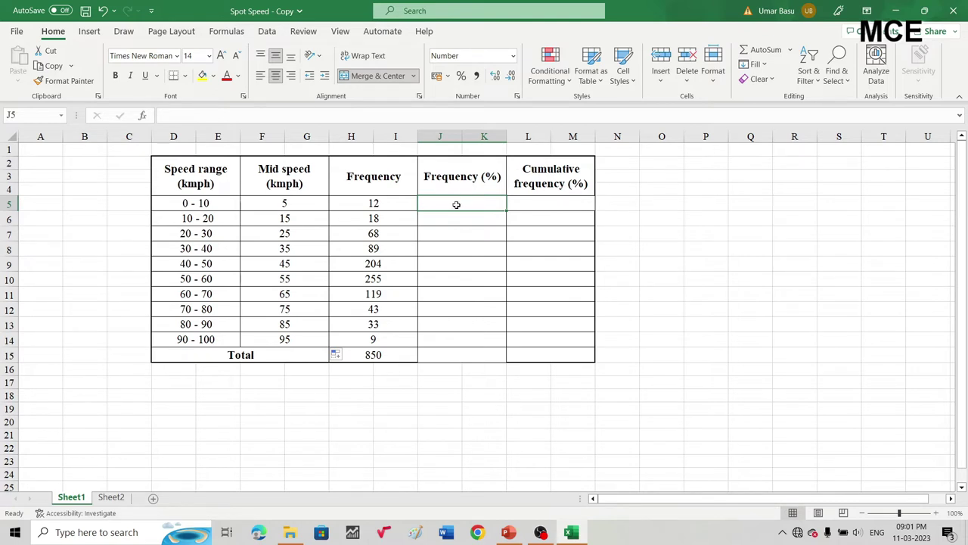
pyautogui.write('=')
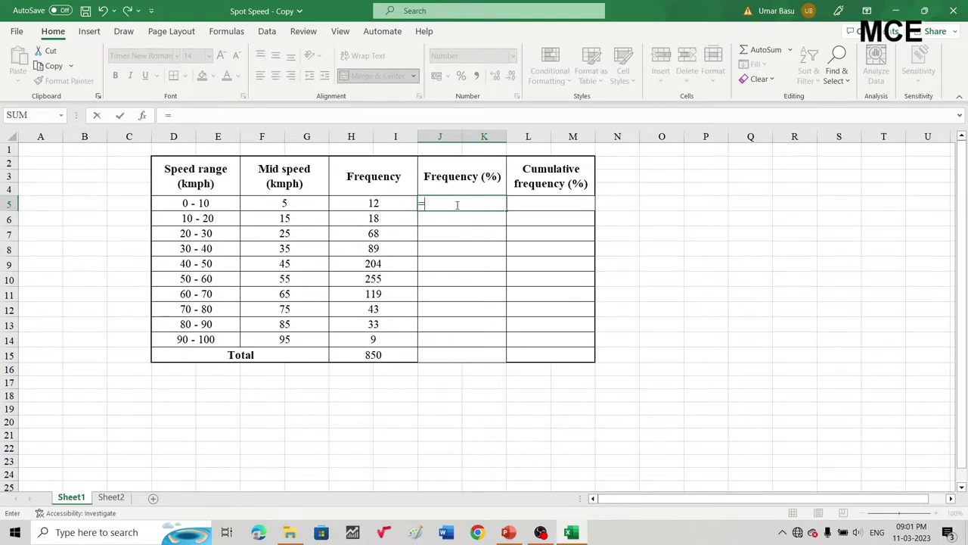
pyautogui.write('(')
pyautogui.click(373, 203)
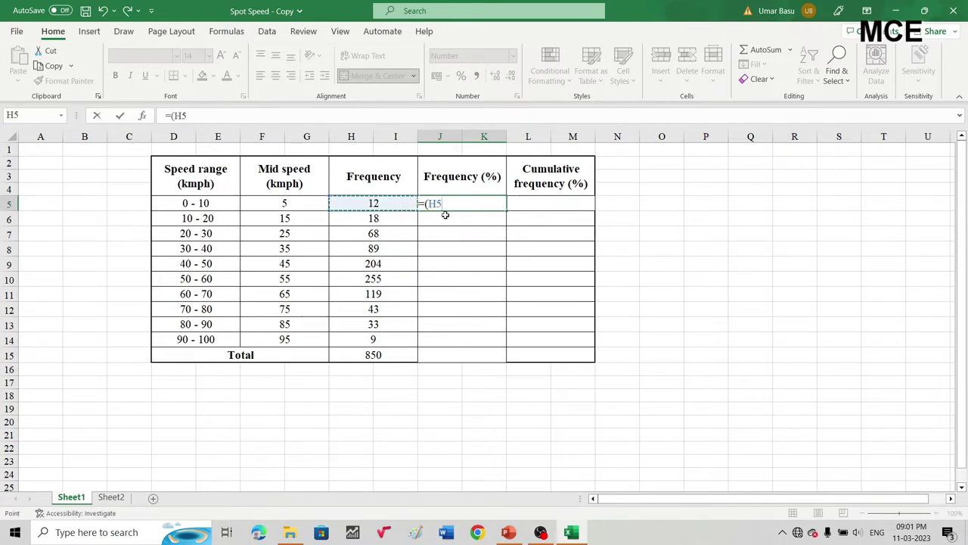
pyautogui.write('/850')
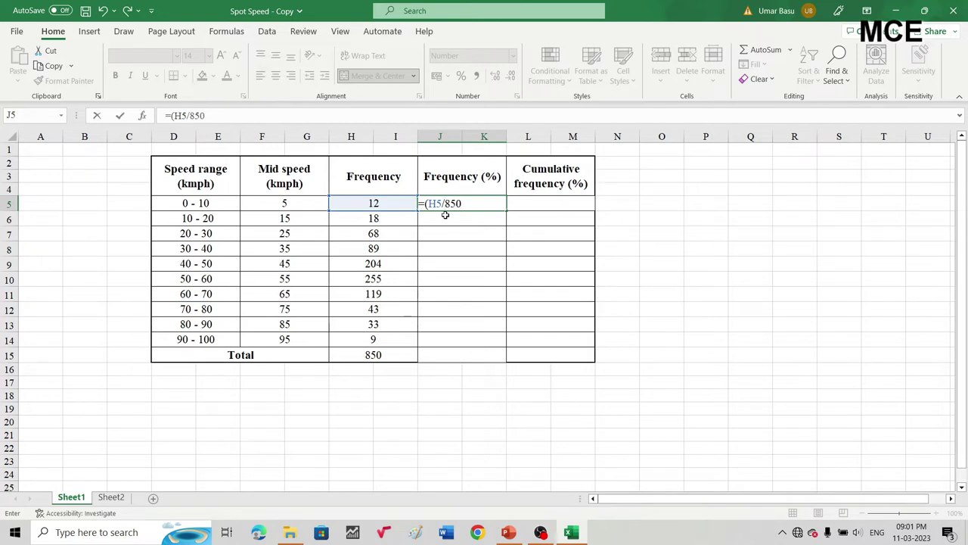
pyautogui.write(')*100')
pyautogui.press('Return')
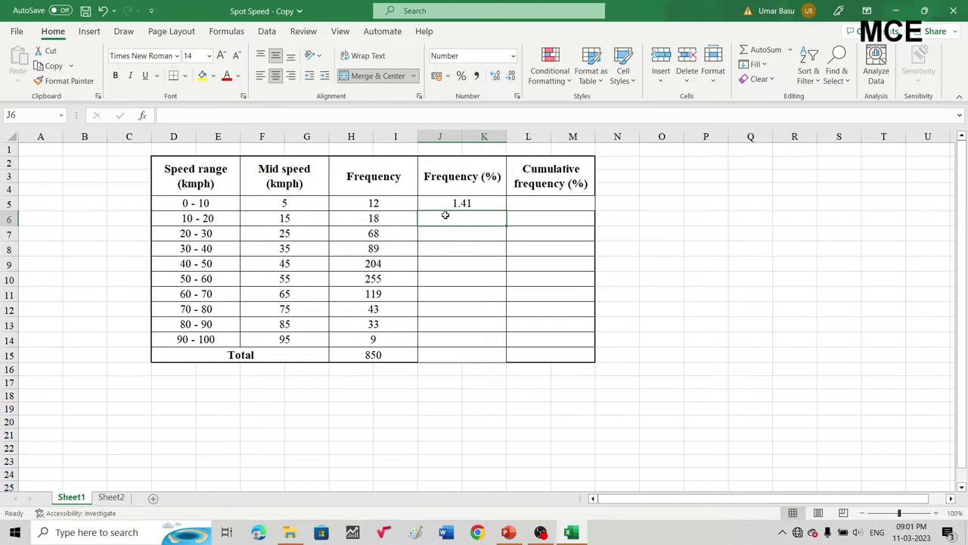
pyautogui.click(477, 203)
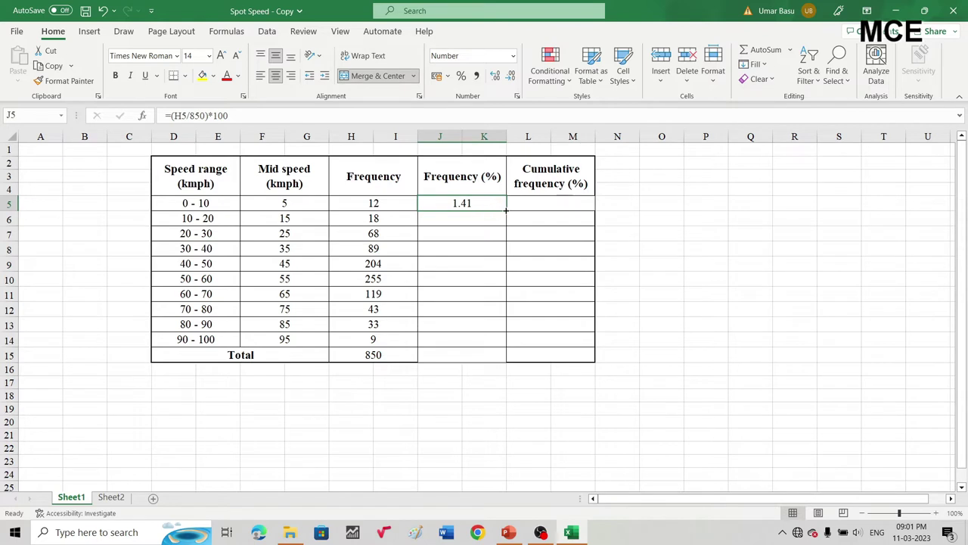
pyautogui.moveTo(505, 211); pyautogui.dragTo(481, 355)
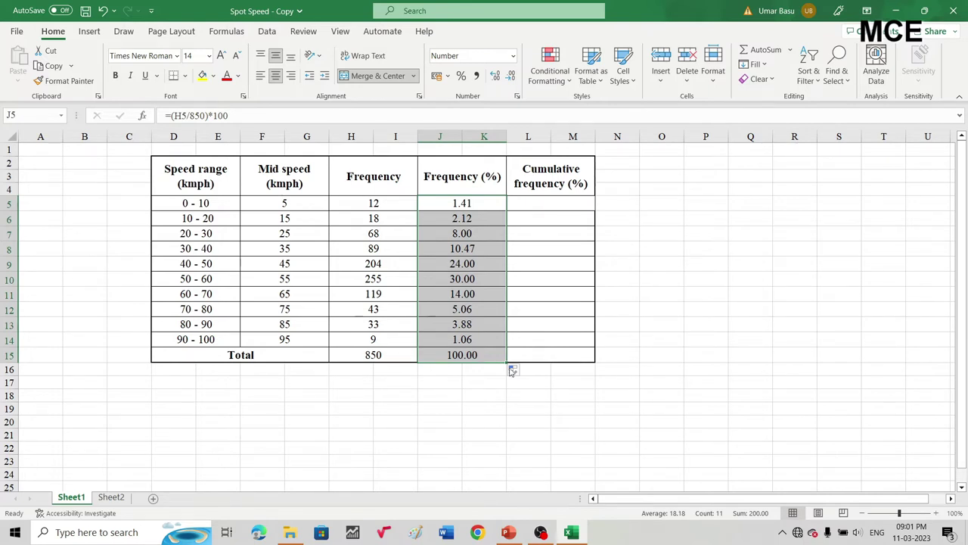
pyautogui.click(571, 373)
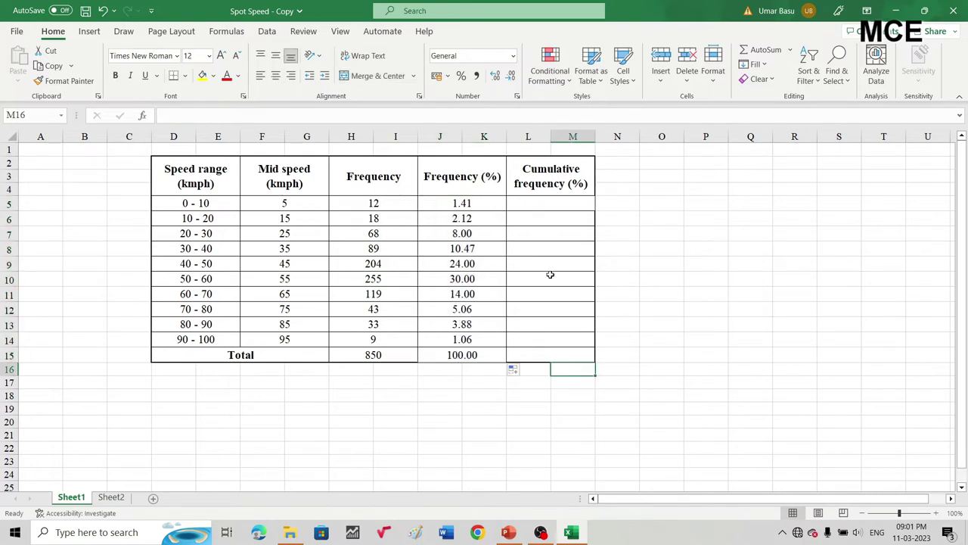
# Set the first Cumulative frequency (%) cell to =J5, giving 1.41
pyautogui.click(538, 203)
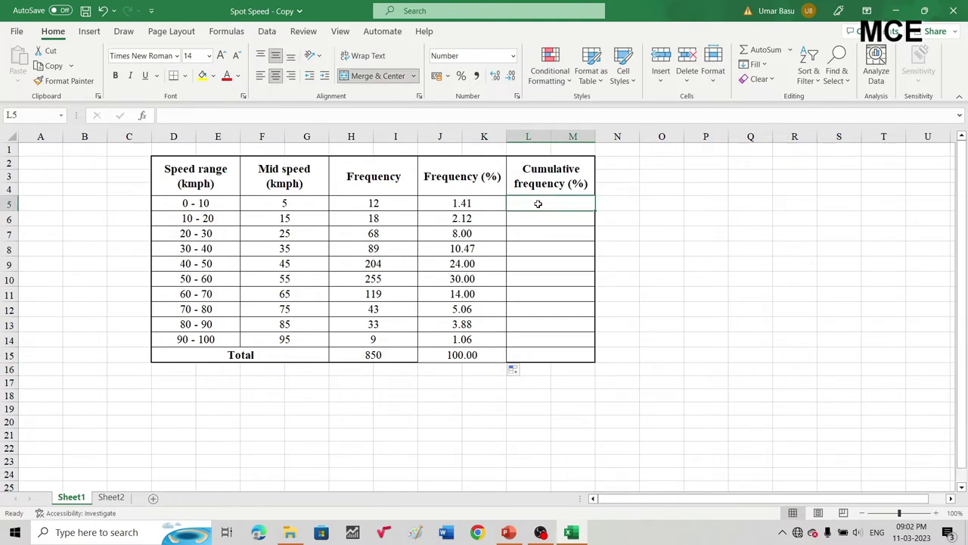
pyautogui.write('=')
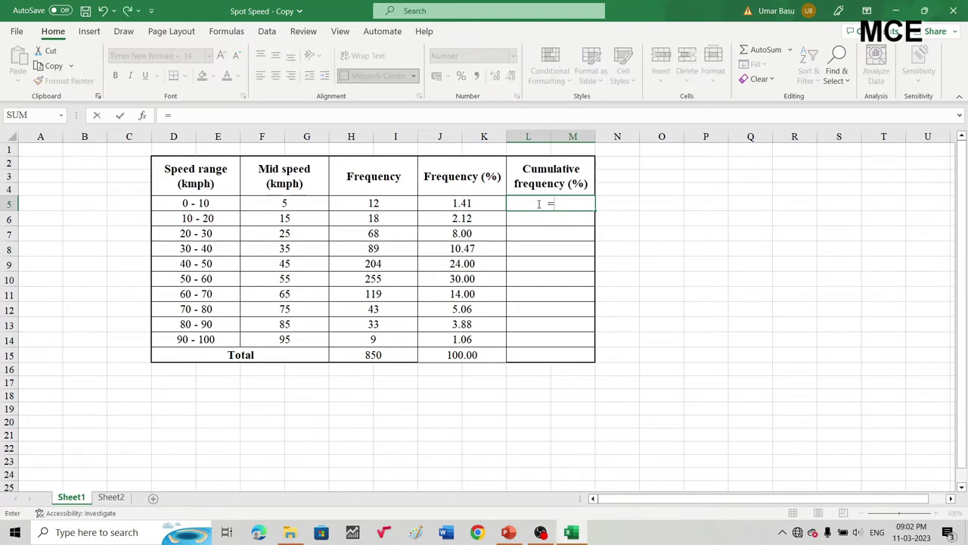
pyautogui.click(460, 202)
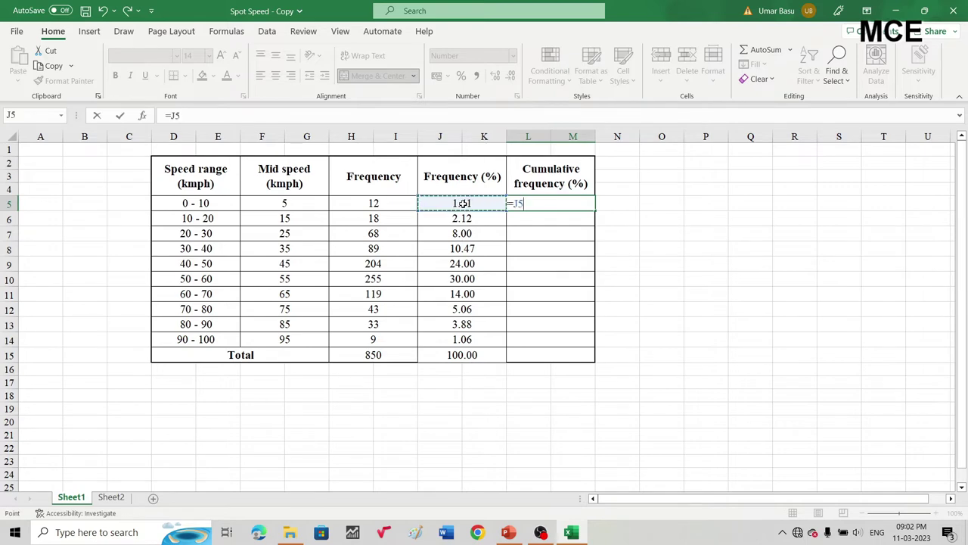
pyautogui.press('Return')
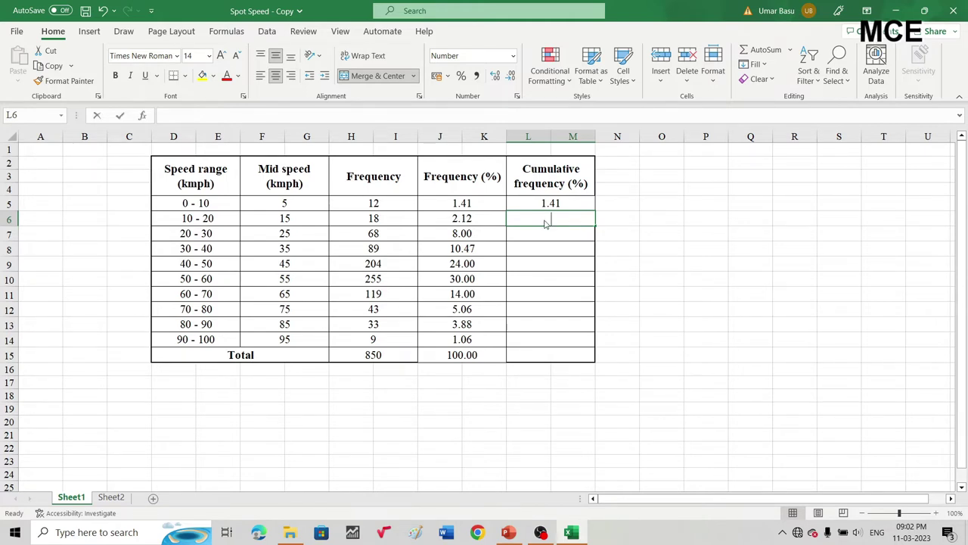
# Enter the running total =L5+J6 (3.53) in L6 and copy it down the column
pyautogui.write('=')
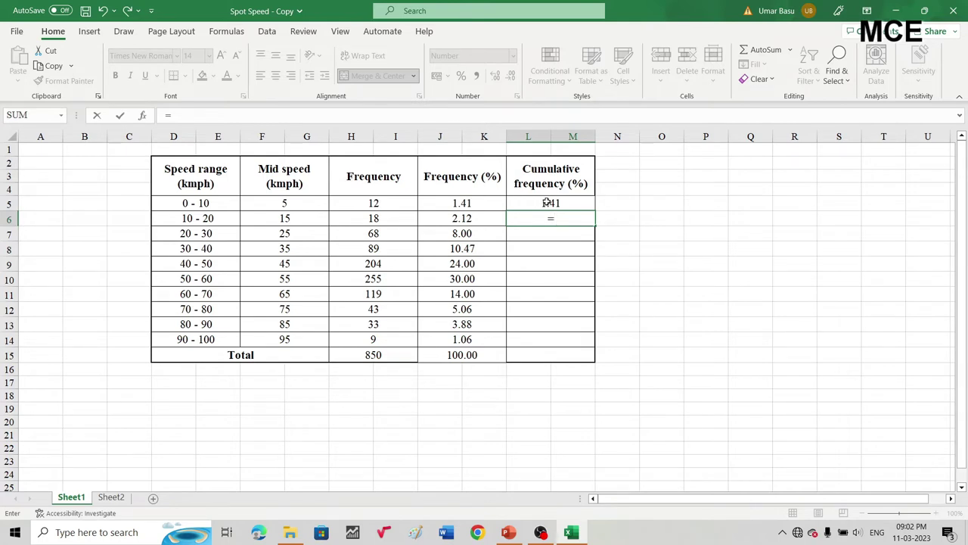
pyautogui.click(553, 201)
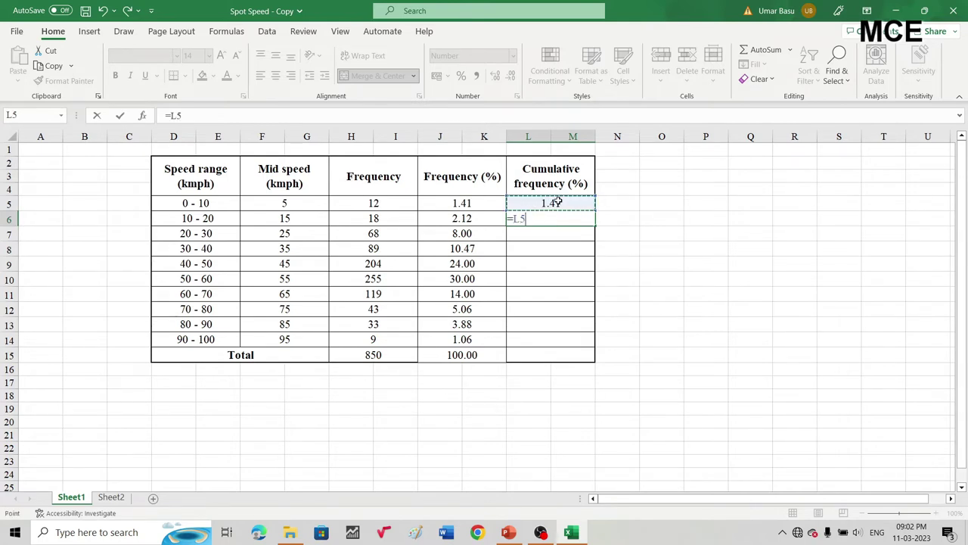
pyautogui.write('+')
pyautogui.click(465, 220)
pyautogui.press('Return')
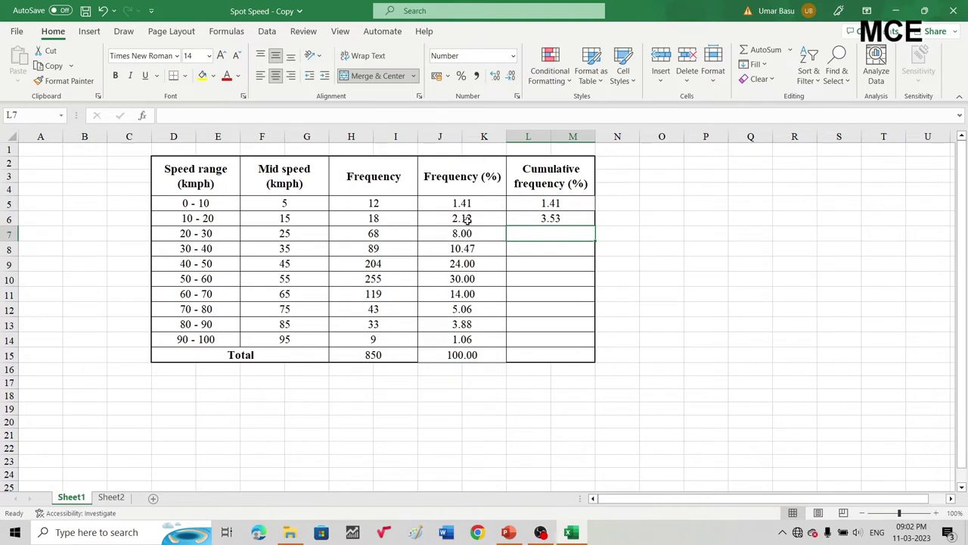
pyautogui.click(566, 220)
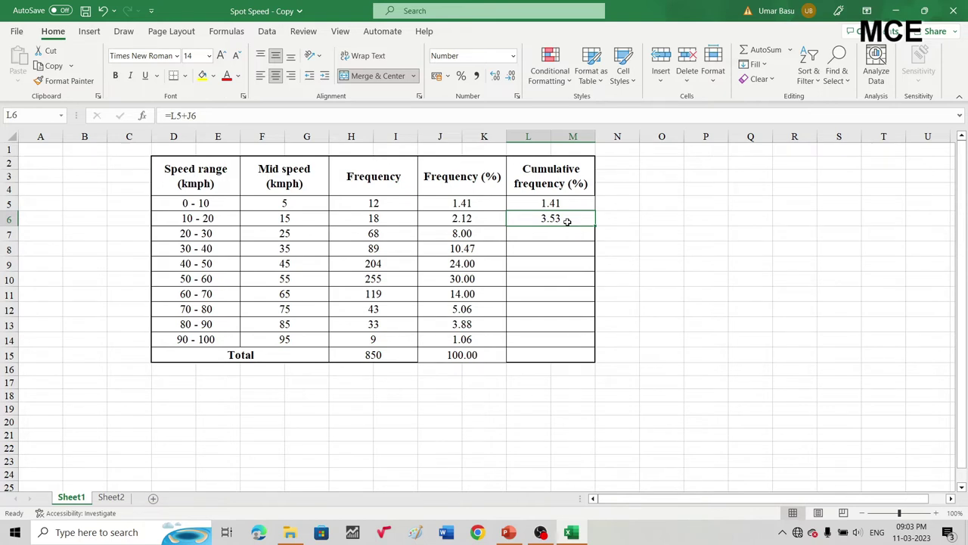
pyautogui.moveTo(595, 224); pyautogui.dragTo(563, 341)
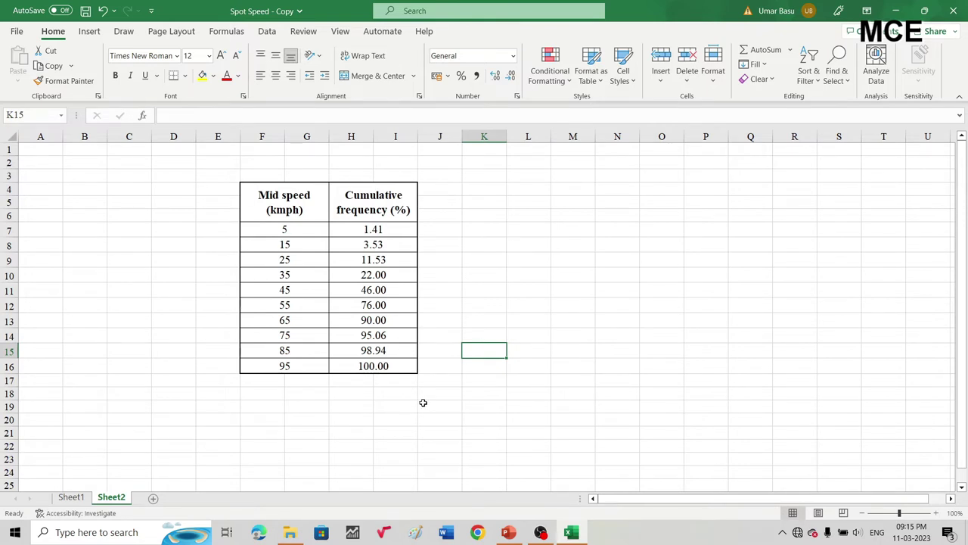
# Select the Sheet2 Mid speed and Cumulative frequency (%) data for charting
pyautogui.moveTo(402, 367); pyautogui.dragTo(283, 230)
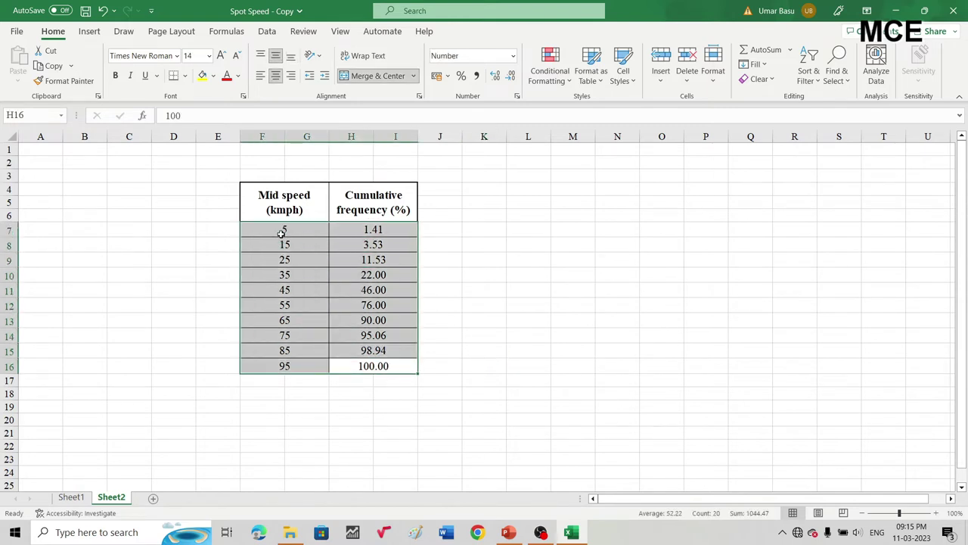
# Insert a Scatter with Smooth Lines and Markers chart and stretch it larger across the sheet
pyautogui.click(90, 34)
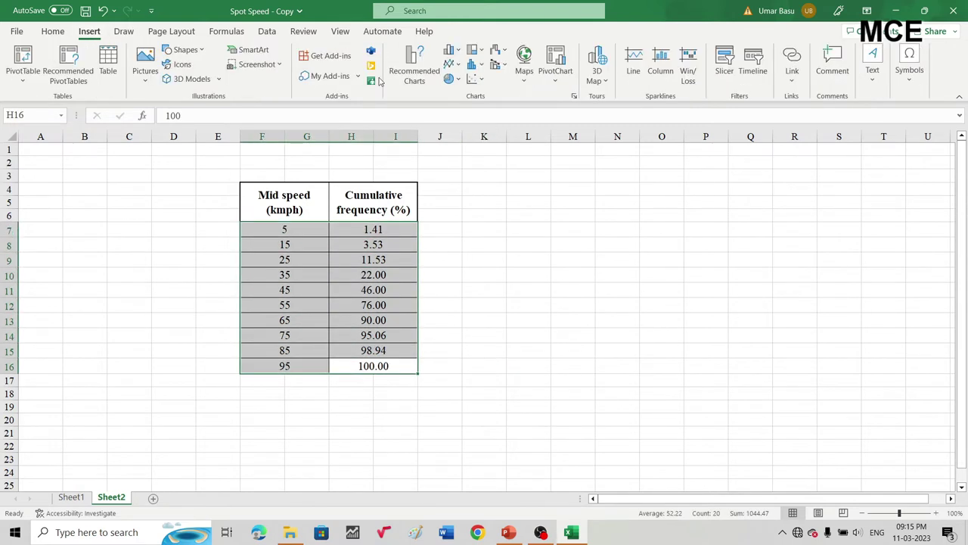
pyautogui.click(480, 82)
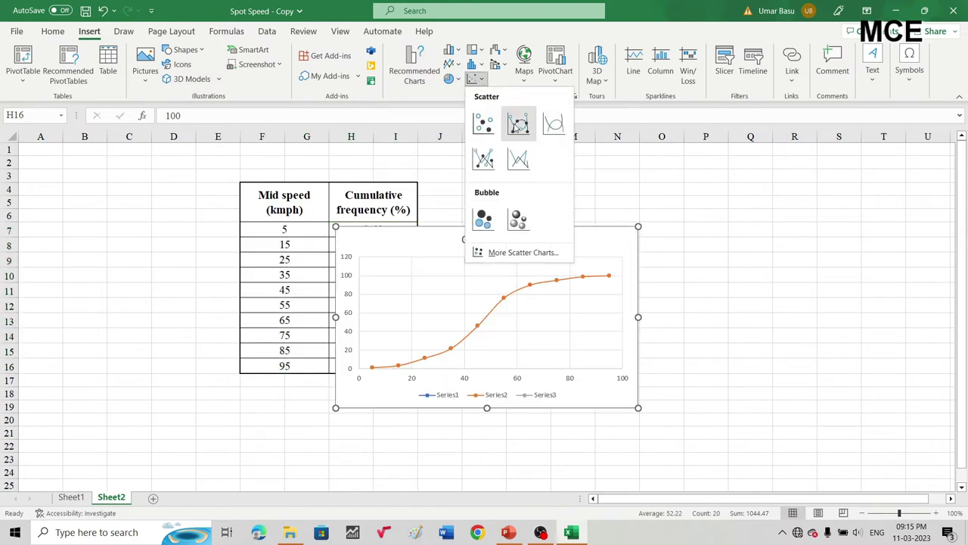
pyautogui.click(516, 125)
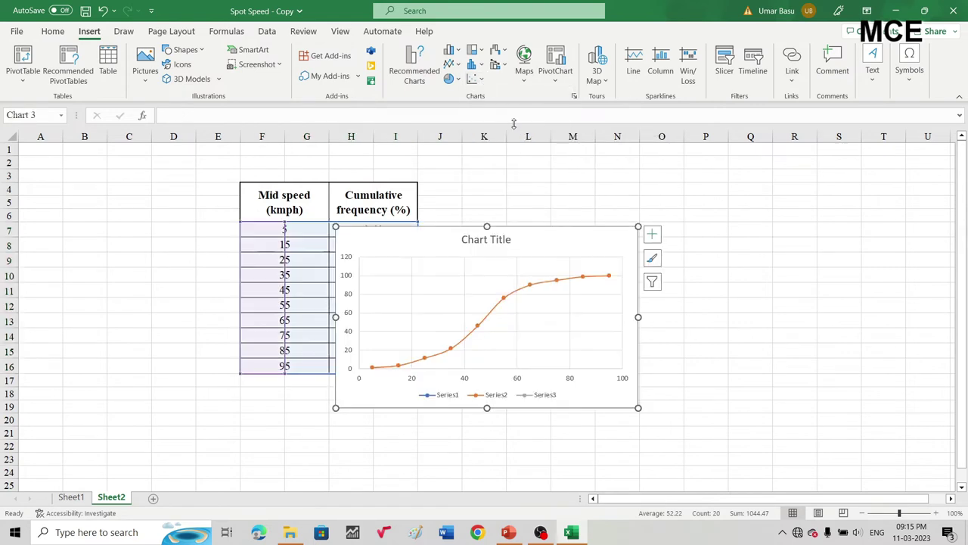
pyautogui.moveTo(335, 226); pyautogui.dragTo(137, 182)
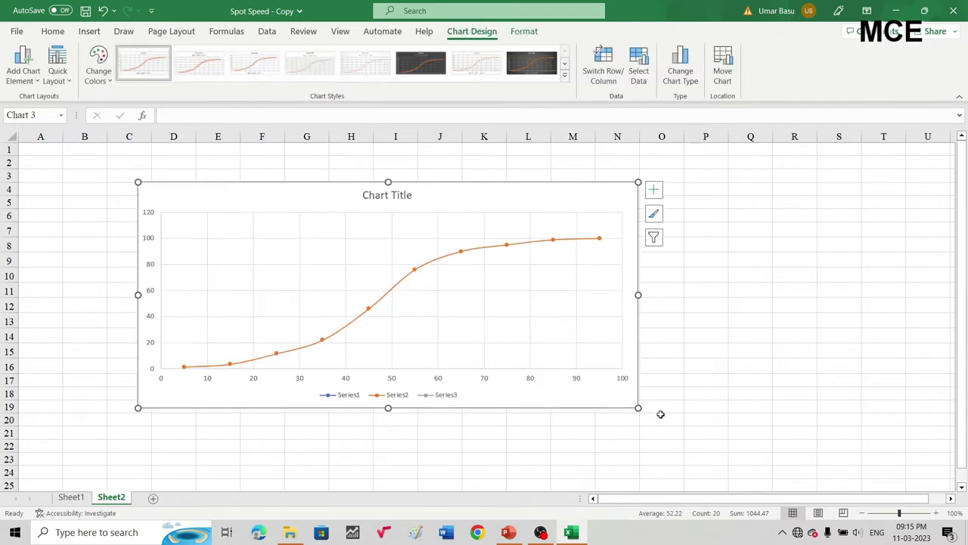
pyautogui.moveTo(638, 407); pyautogui.dragTo(704, 447)
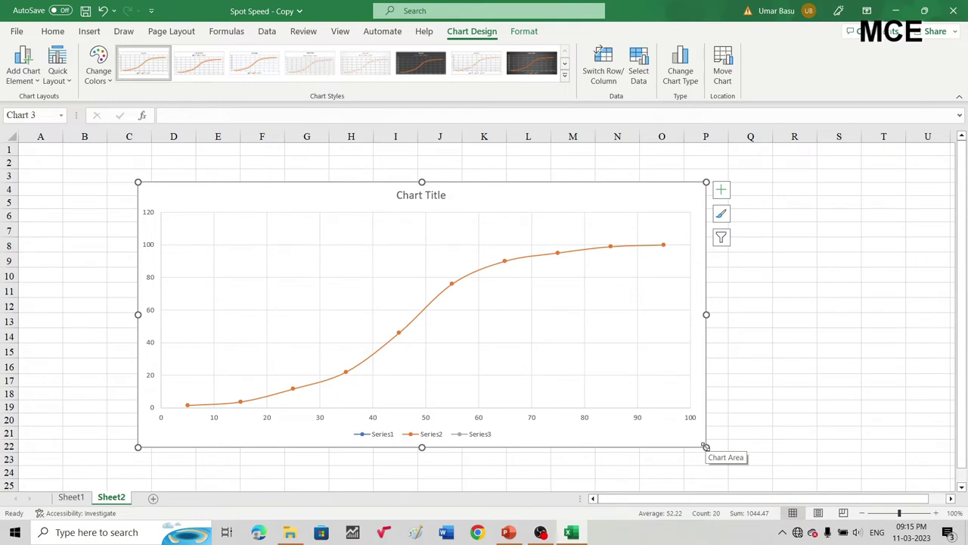
# Hide the chart title, add axis titles, and label the horizontal axis 'Speed (kmph)'
pyautogui.click(721, 195)
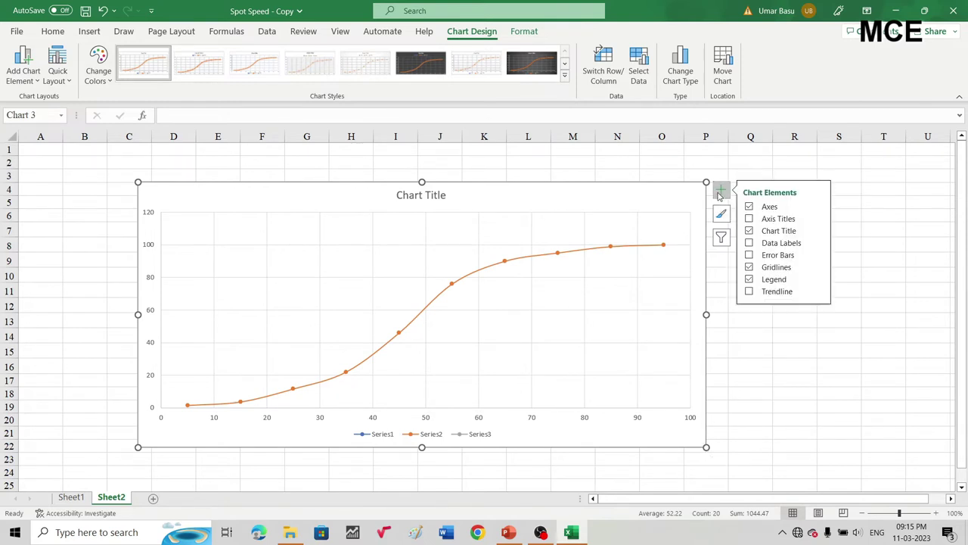
pyautogui.click(748, 231)
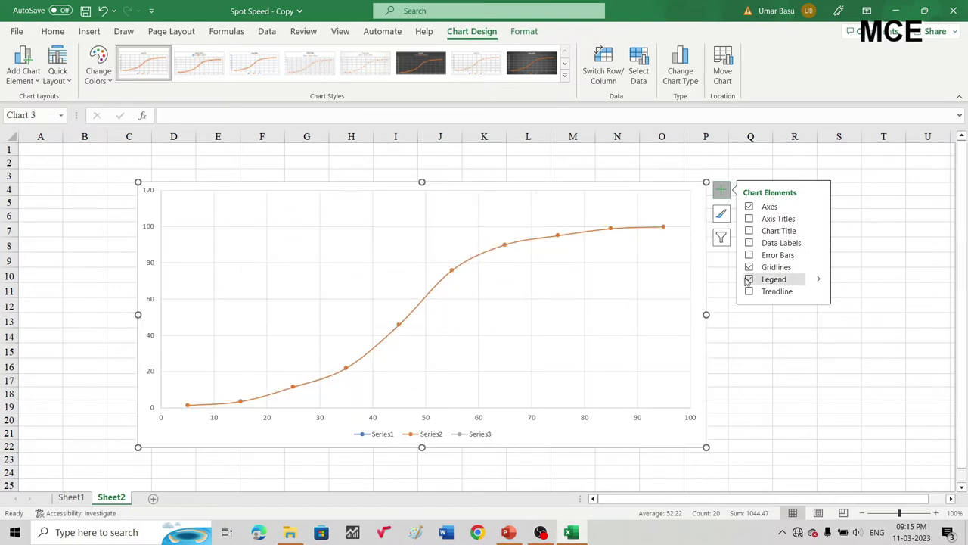
pyautogui.click(749, 218)
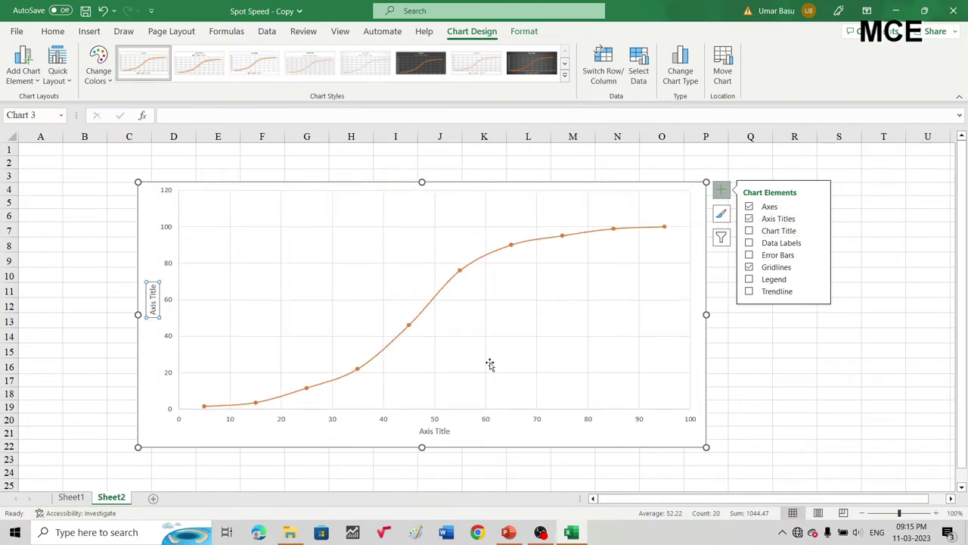
pyautogui.doubleClick(446, 432)
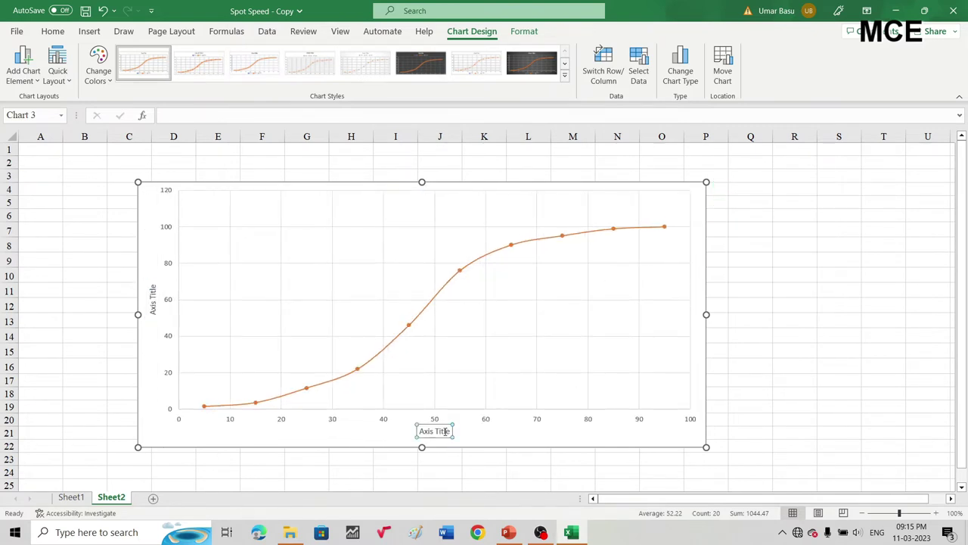
pyautogui.moveTo(450, 430); pyautogui.dragTo(424, 432)
pyautogui.write('Speed')
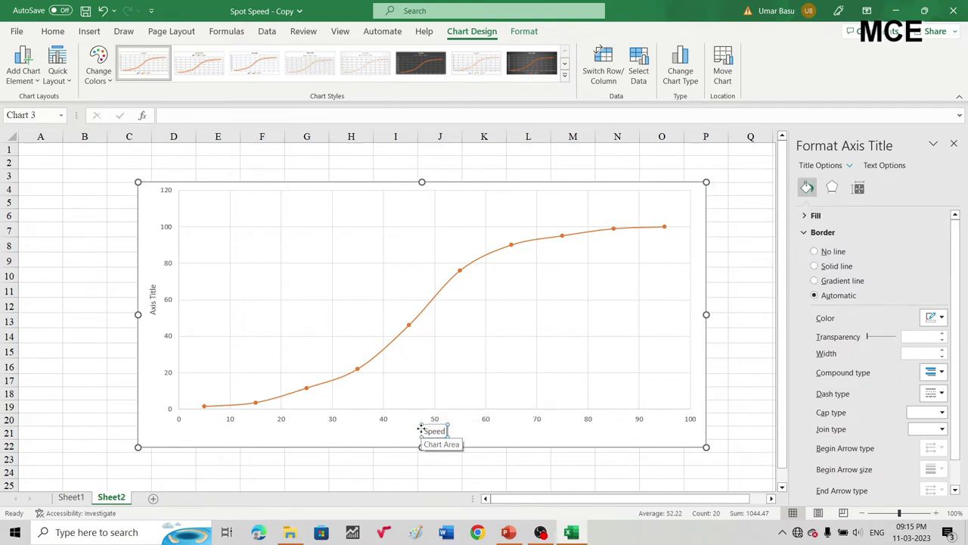
pyautogui.write(' (kmp')
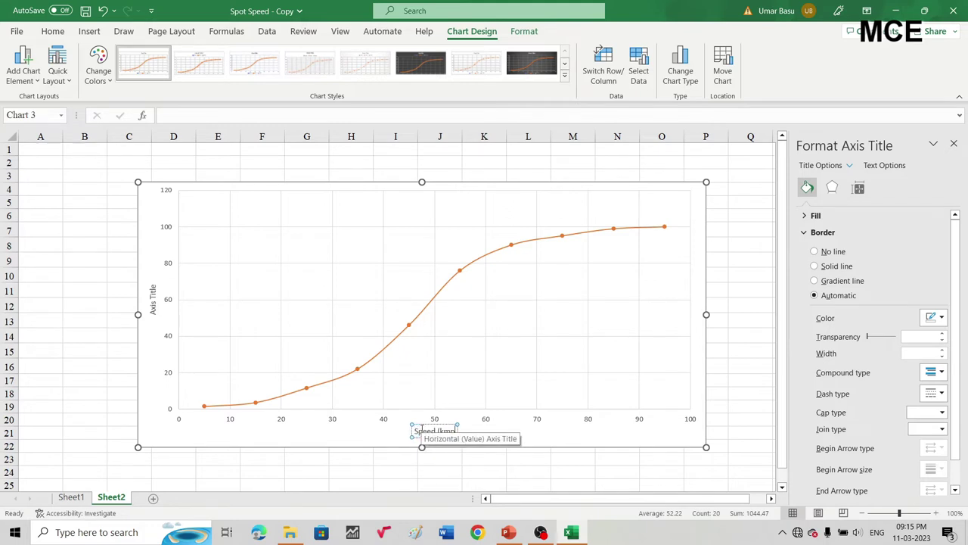
pyautogui.write('h)')
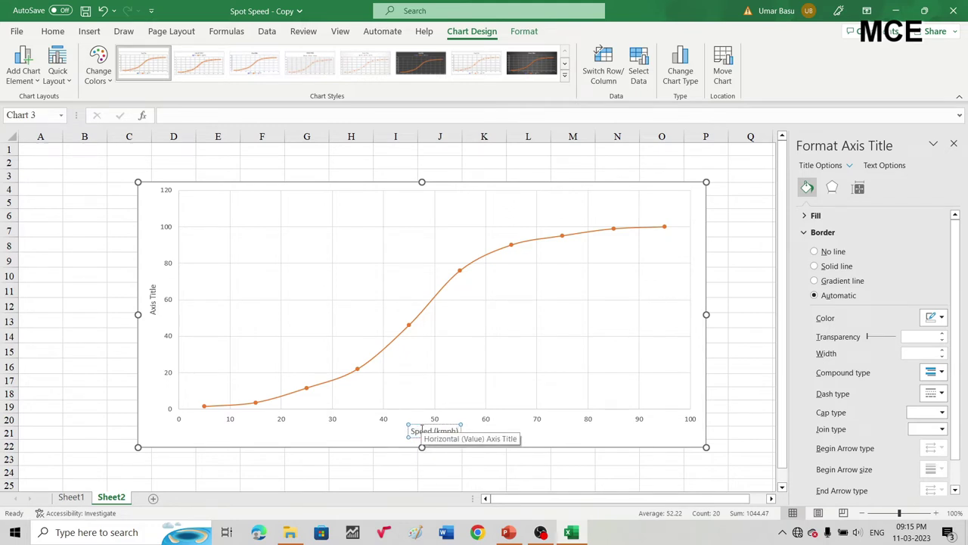
pyautogui.click(325, 374)
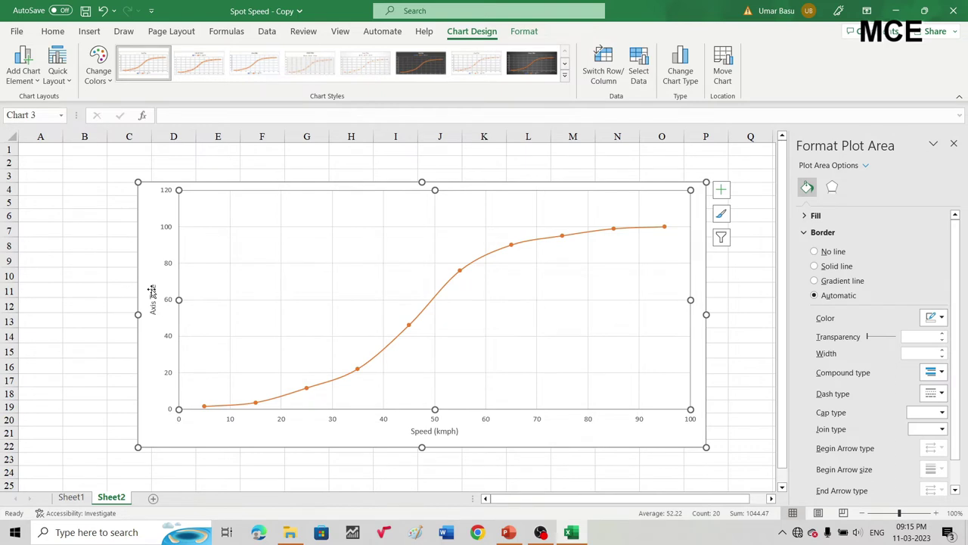
# Type 'Cumulative frequency (%)' as the vertical axis title
pyautogui.click(152, 292)
pyautogui.click(153, 288)
pyautogui.moveTo(153, 287); pyautogui.dragTo(153, 315)
pyautogui.write('Cumu')
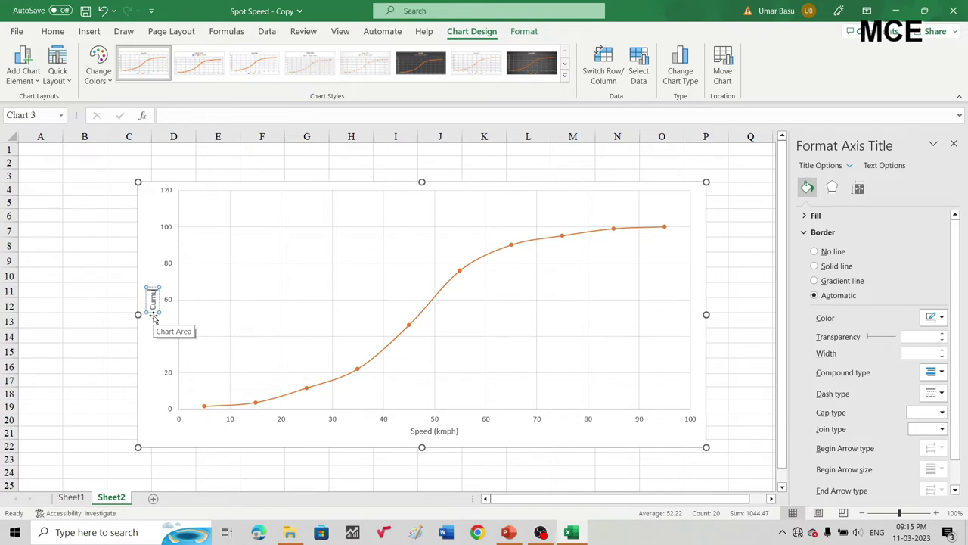
pyautogui.write('lative')
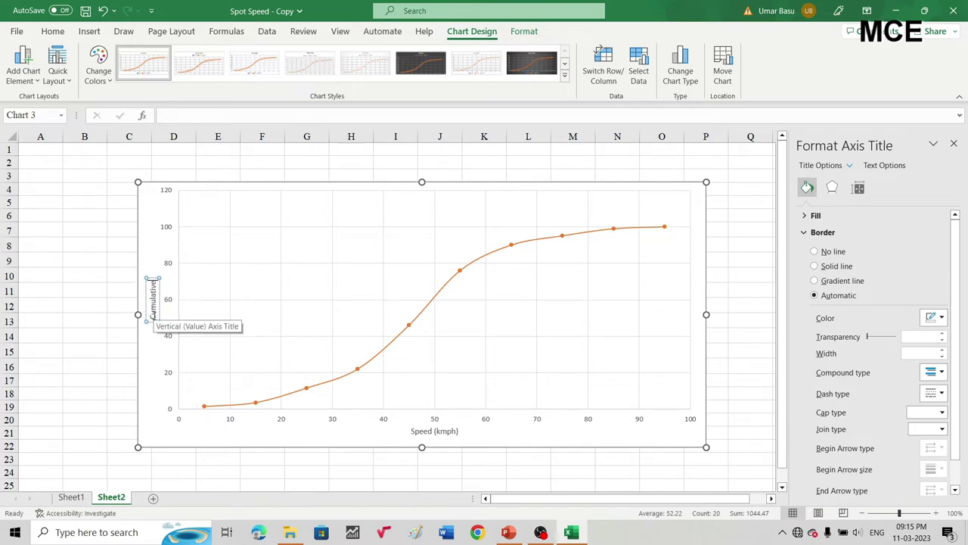
pyautogui.write(' frequenc')
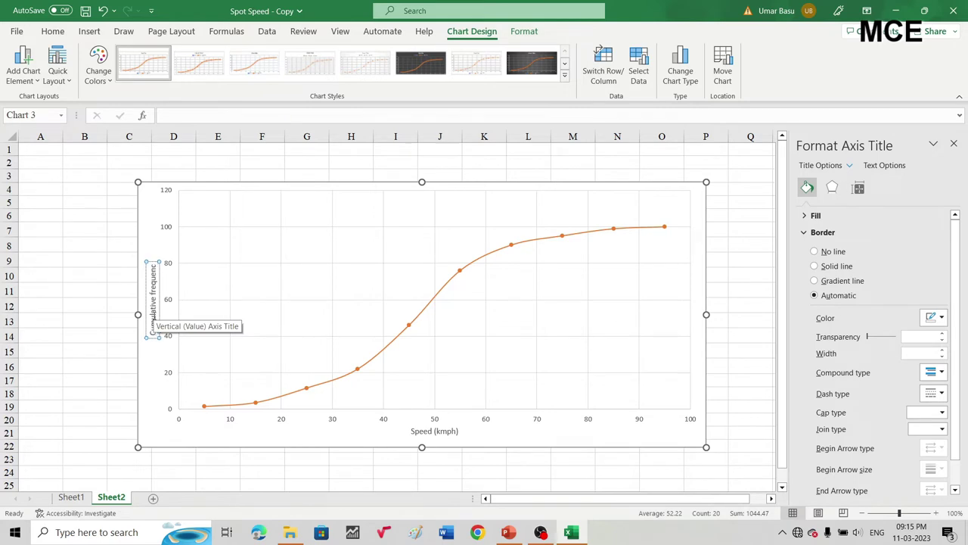
pyautogui.write('y (%)')
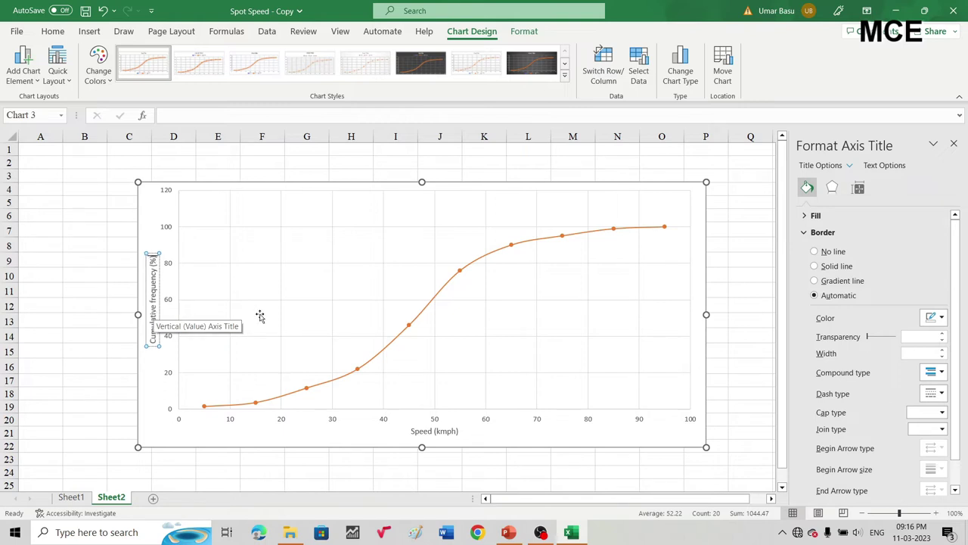
# Finish the vertical title, then give the horizontal speed axis a solid black 1 pt line
pyautogui.click(521, 259)
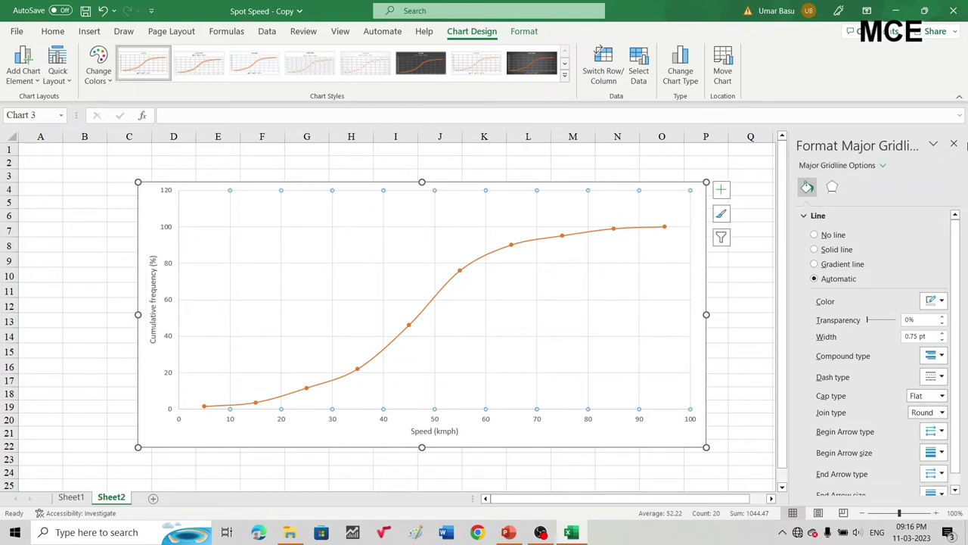
pyautogui.click(954, 144)
pyautogui.click(764, 288)
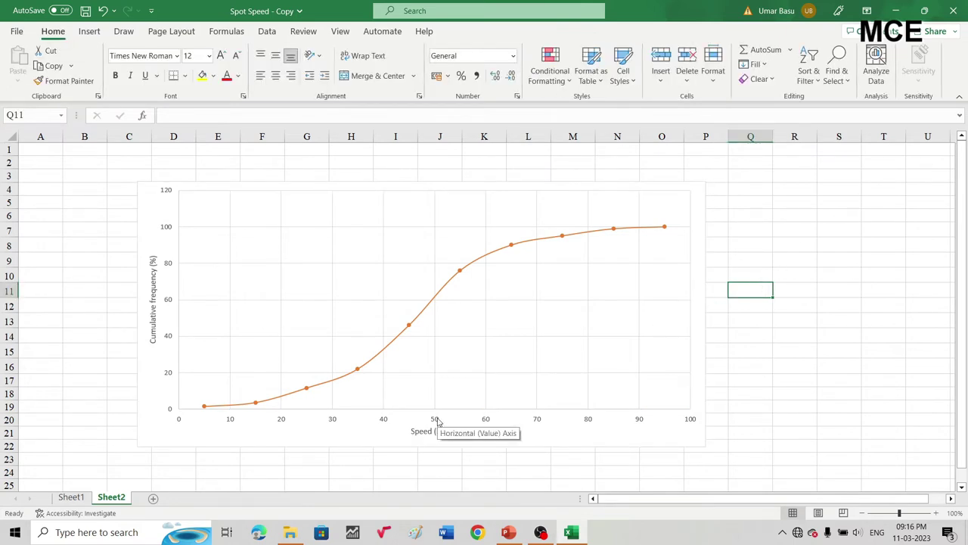
pyautogui.doubleClick(437, 422)
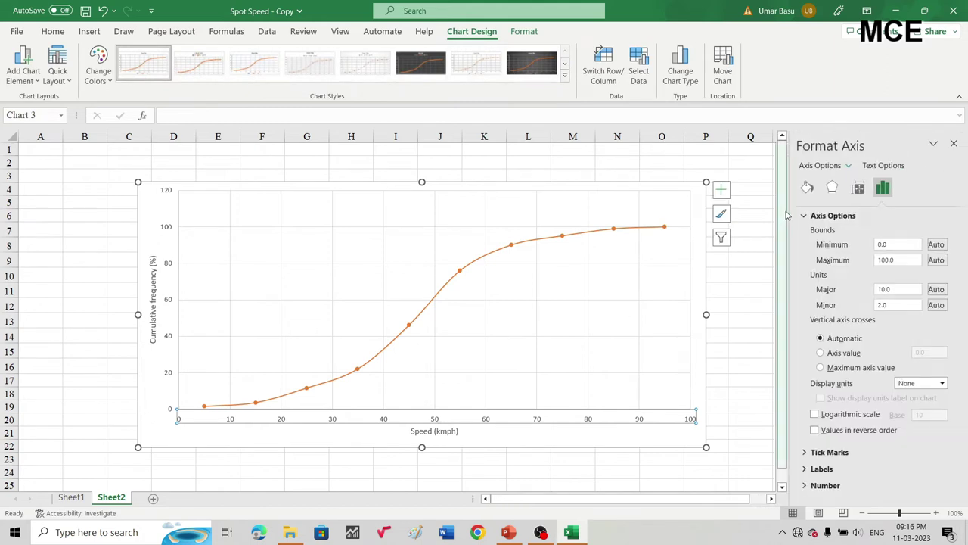
pyautogui.click(807, 187)
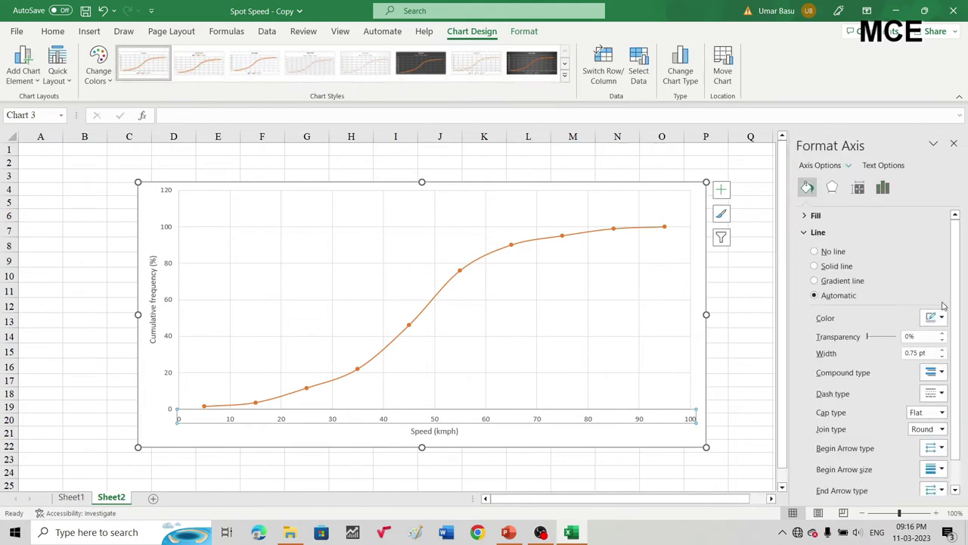
pyautogui.click(941, 318)
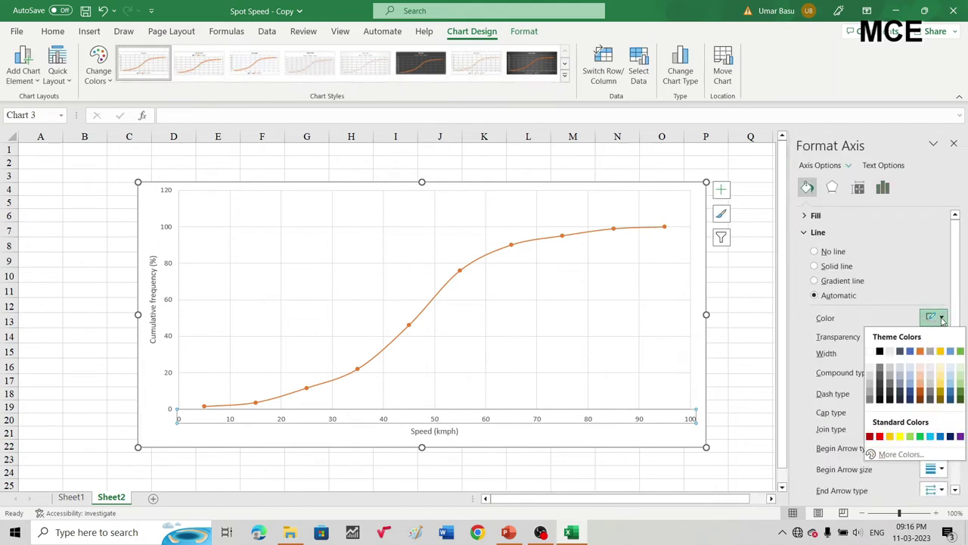
pyautogui.click(881, 350)
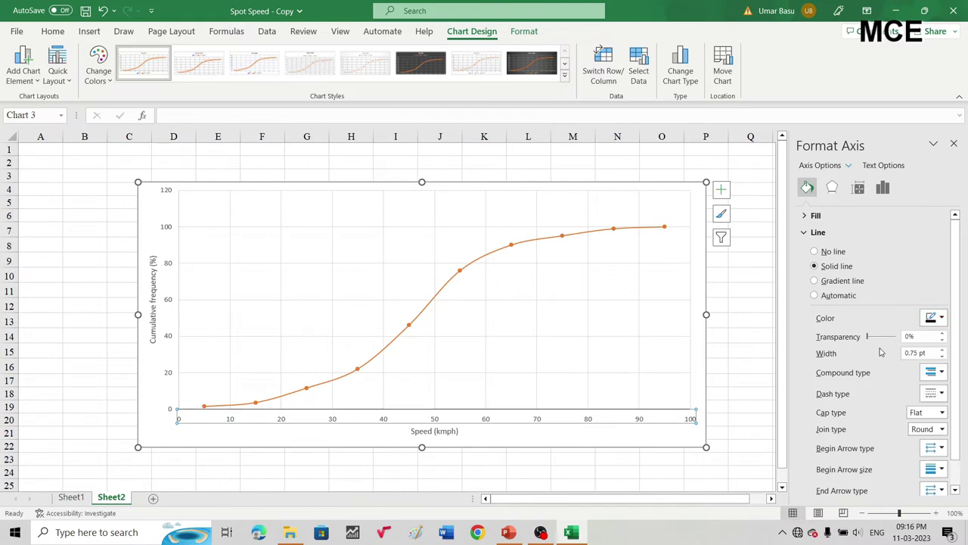
pyautogui.click(940, 352)
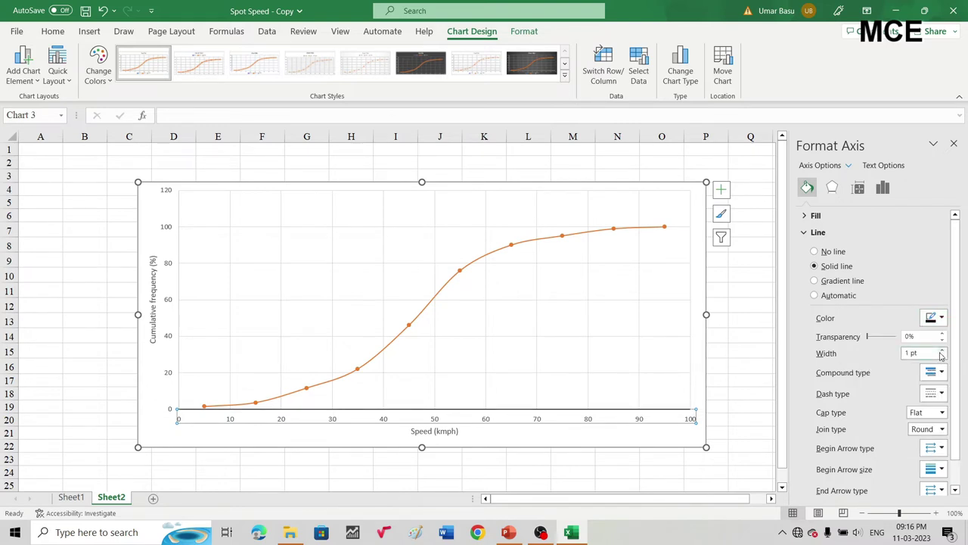
# Set the speed axis minor unit to 2.0, with Cross major and Inside minor tick marks
pyautogui.click(882, 191)
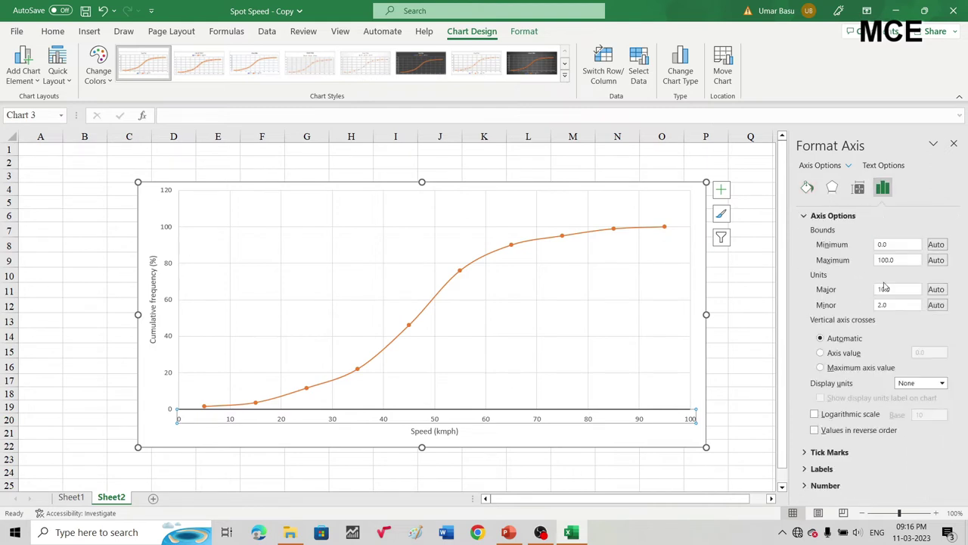
pyautogui.click(890, 307)
pyautogui.moveTo(900, 305); pyautogui.dragTo(864, 305)
pyautogui.write('2.0')
pyautogui.click(806, 453)
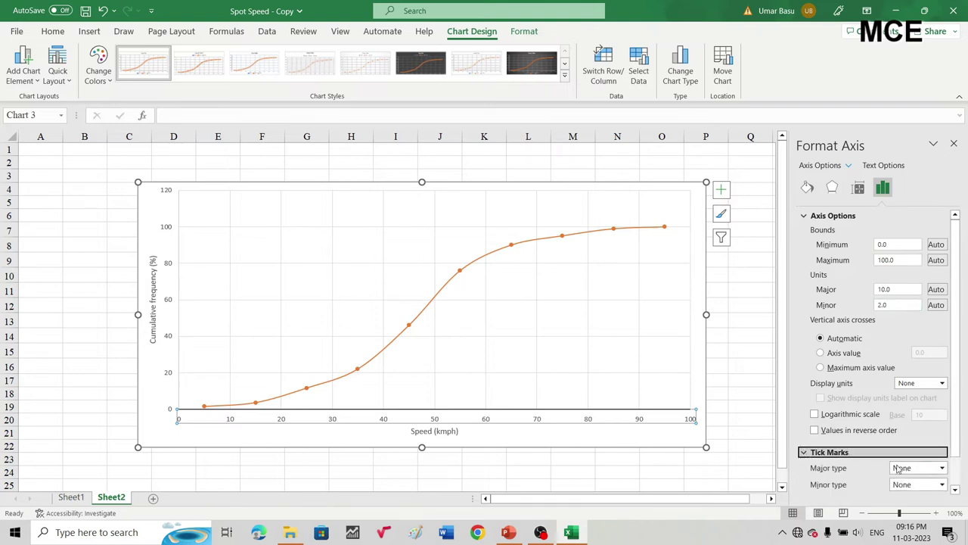
pyautogui.click(942, 469)
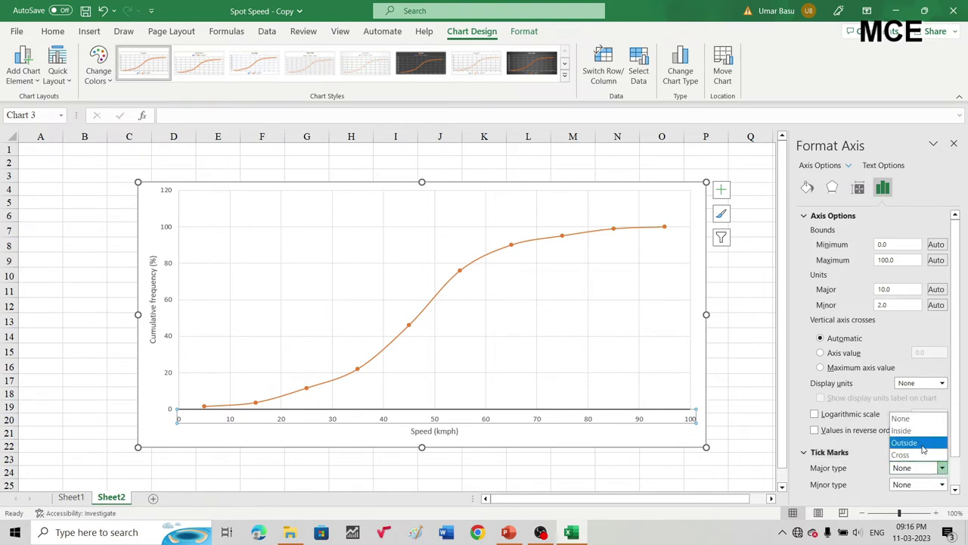
pyautogui.click(919, 455)
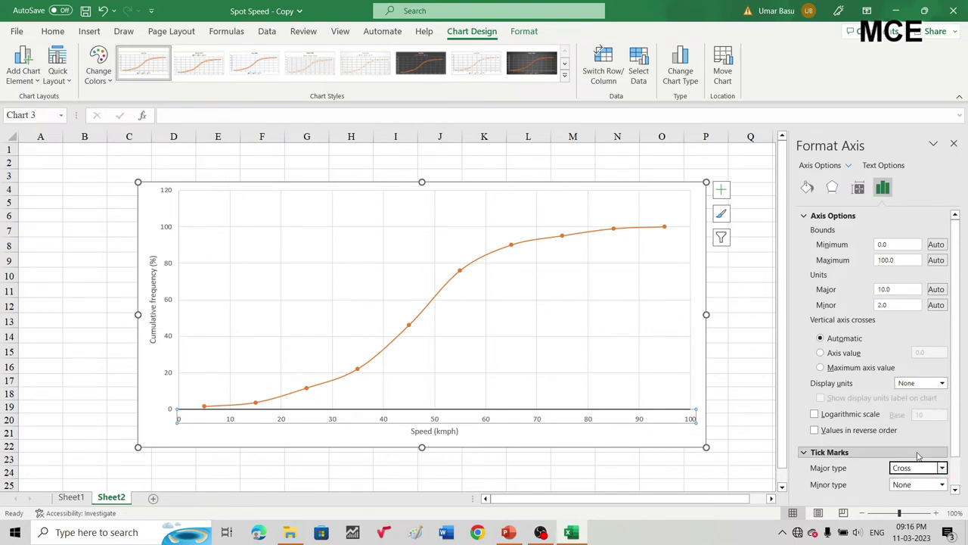
pyautogui.click(942, 485)
pyautogui.click(920, 451)
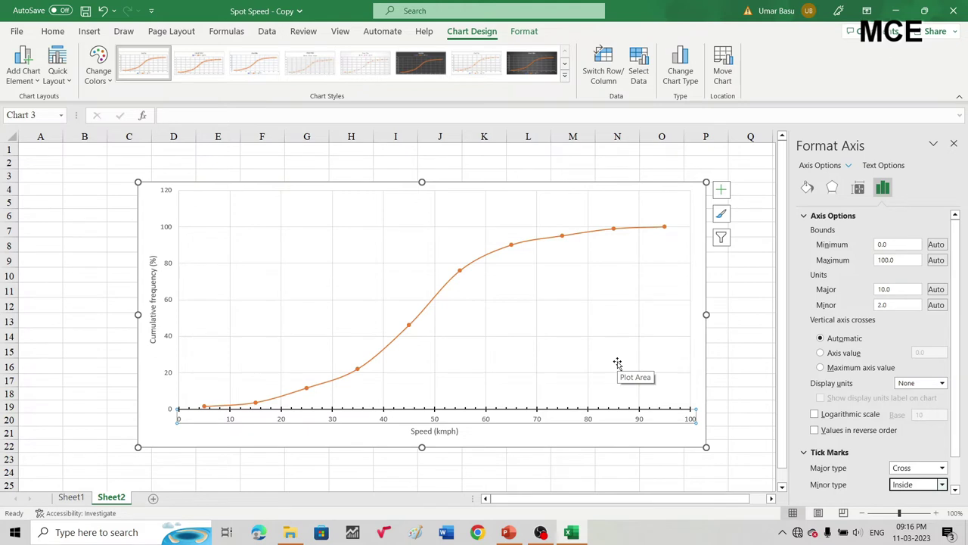
pyautogui.click(179, 307)
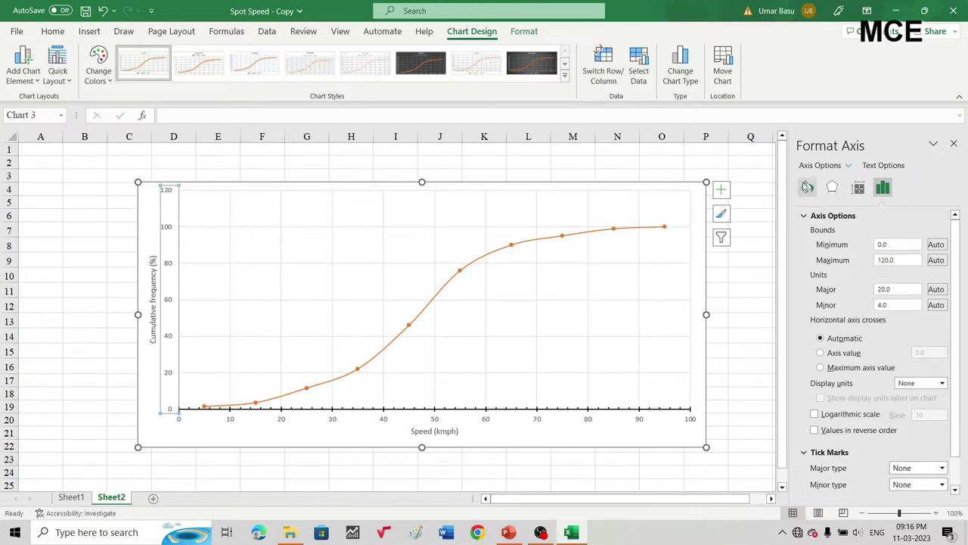
# Give the cumulative frequency axis a solid black 1 pt line
pyautogui.click(807, 187)
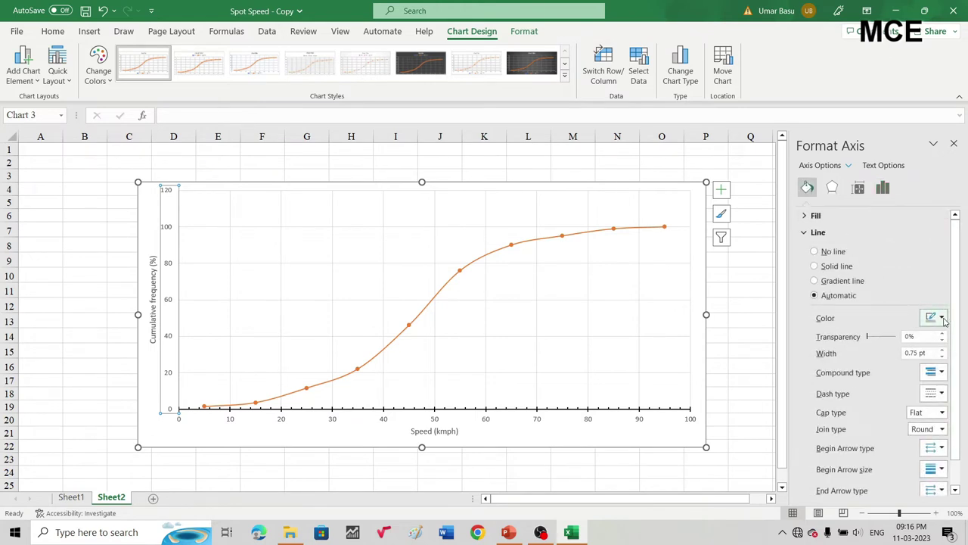
pyautogui.click(941, 317)
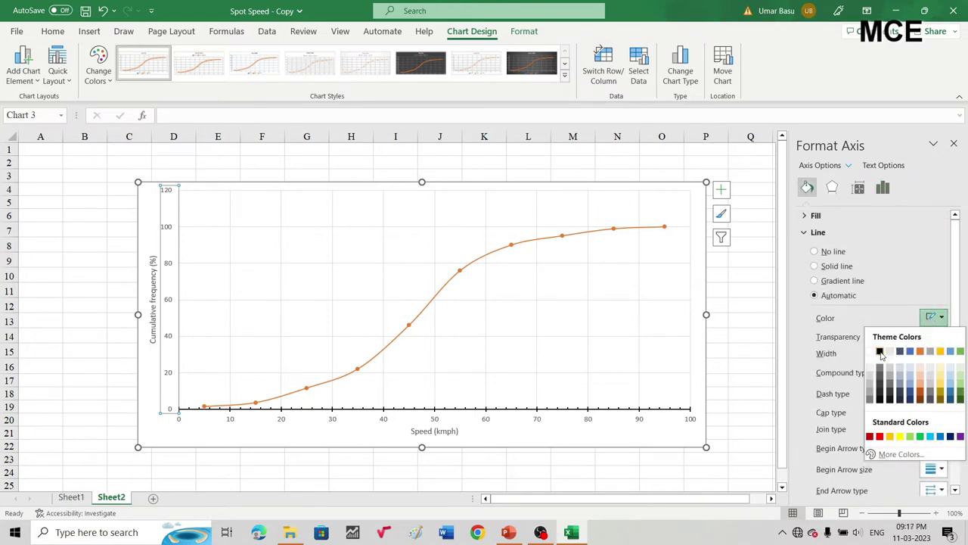
pyautogui.click(880, 352)
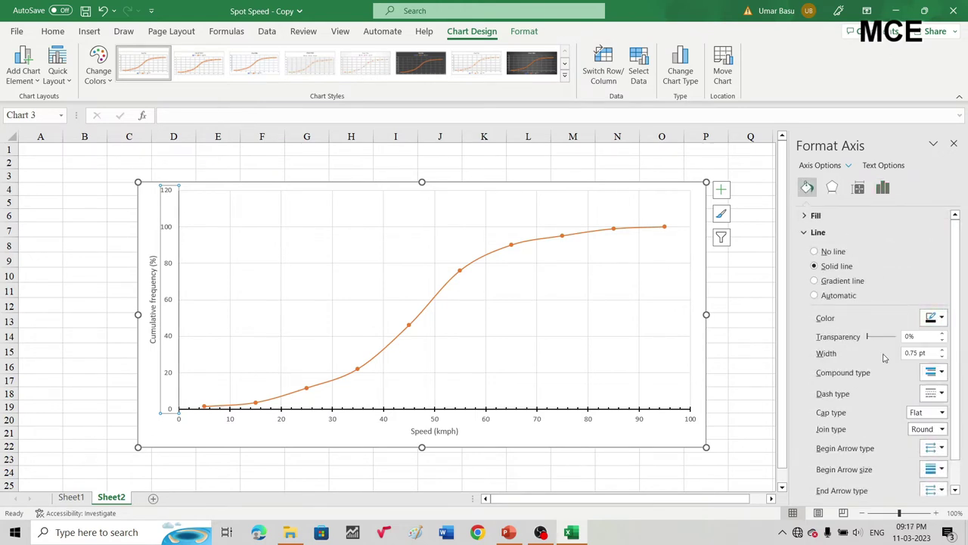
pyautogui.click(943, 350)
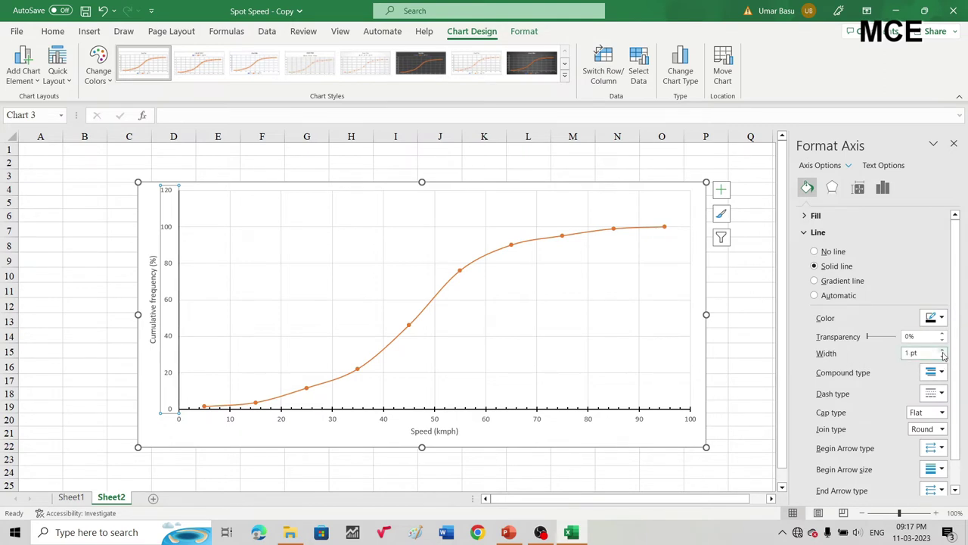
# Set the vertical axis maximum to 100 with Cross major and Inside minor tick marks
pyautogui.click(881, 189)
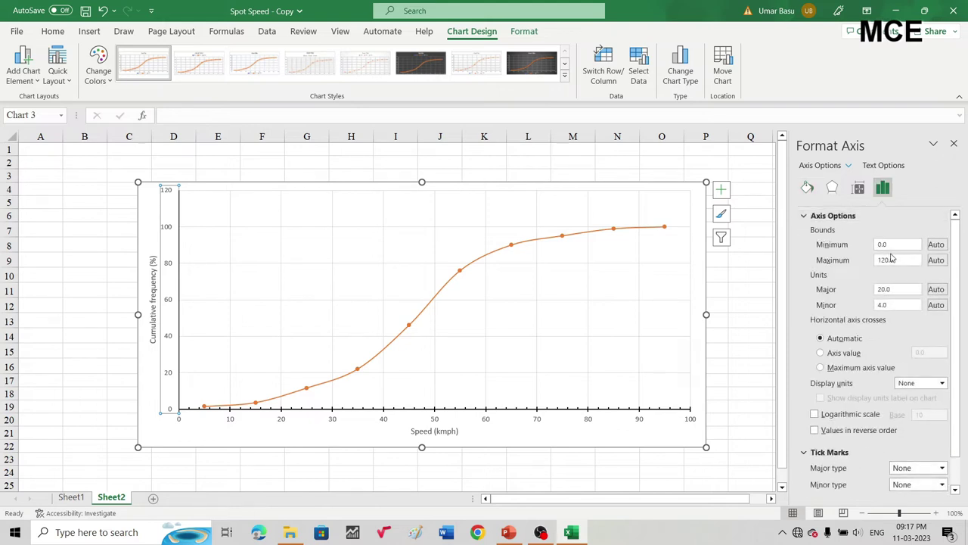
pyautogui.click(892, 258)
pyautogui.moveTo(900, 259); pyautogui.dragTo(867, 263)
pyautogui.write('100')
pyautogui.press('Return')
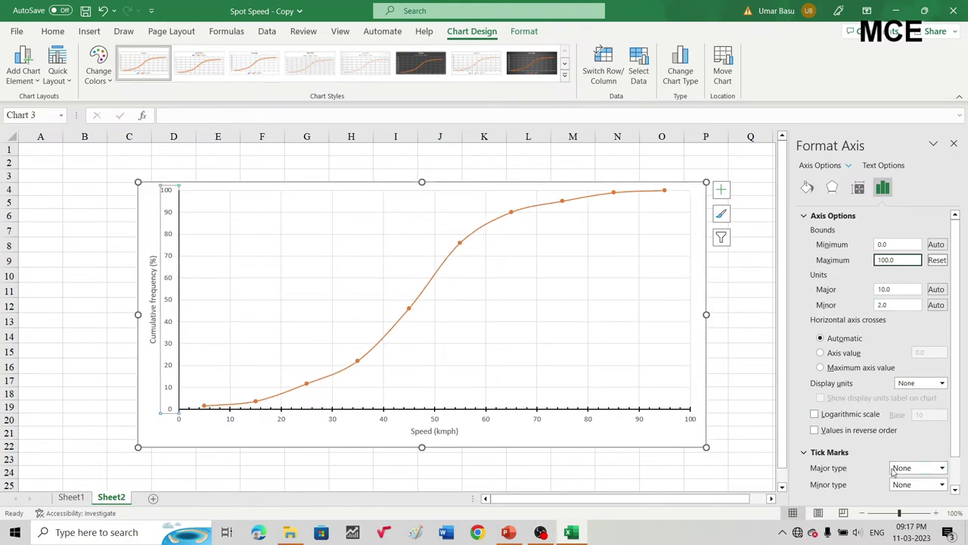
pyautogui.click(940, 467)
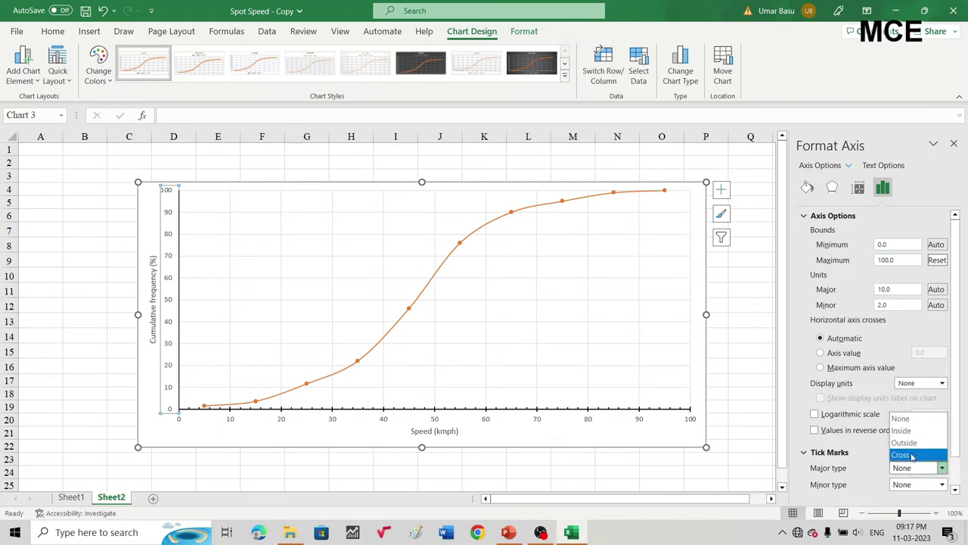
pyautogui.click(914, 454)
pyautogui.click(941, 484)
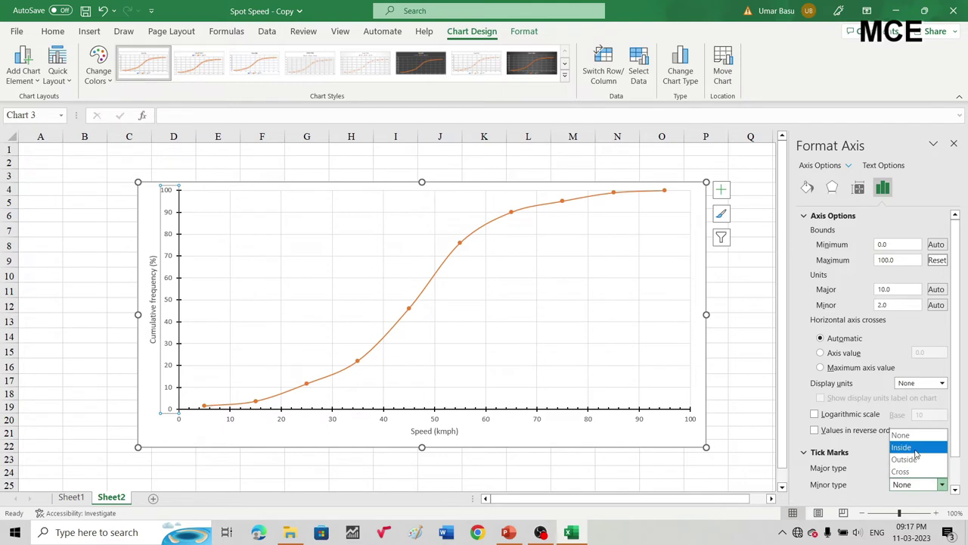
pyautogui.click(914, 449)
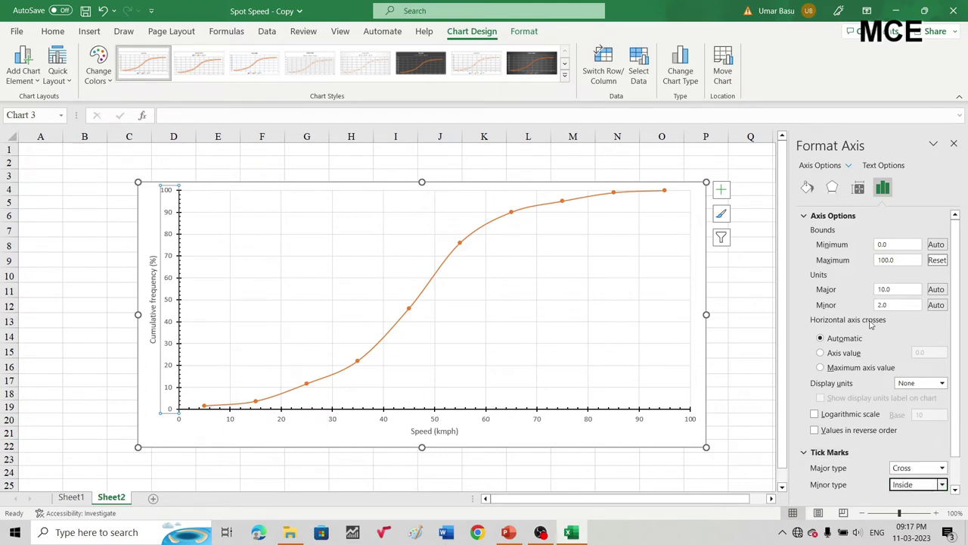
pyautogui.click(954, 143)
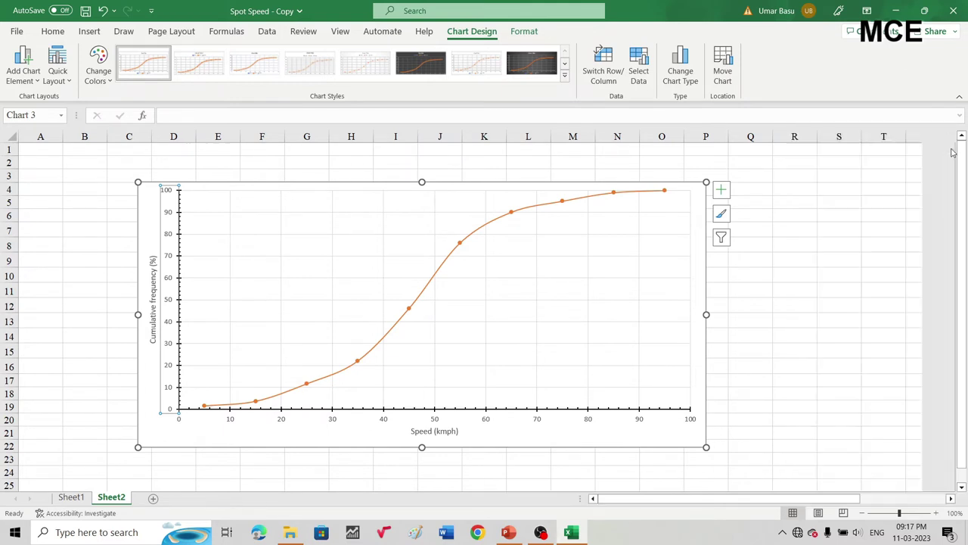
# Make the chart slightly taller and turn the ogive curve black at 2 pt
pyautogui.click(420, 186)
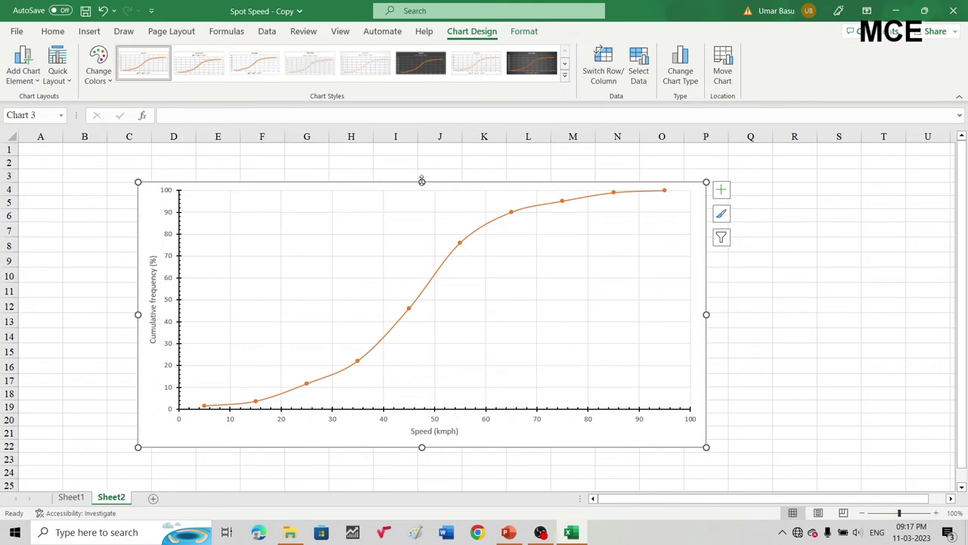
pyautogui.moveTo(422, 182); pyautogui.dragTo(422, 172)
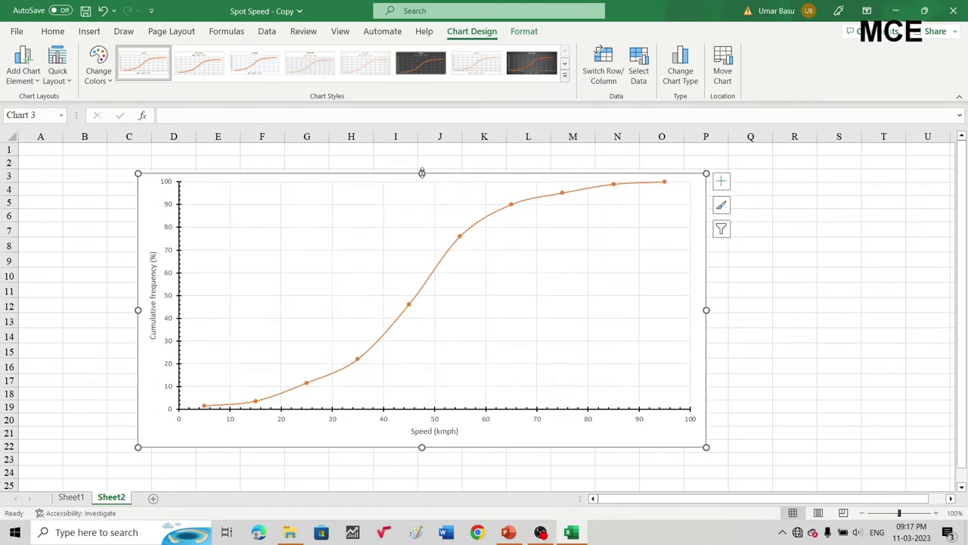
pyautogui.doubleClick(435, 270)
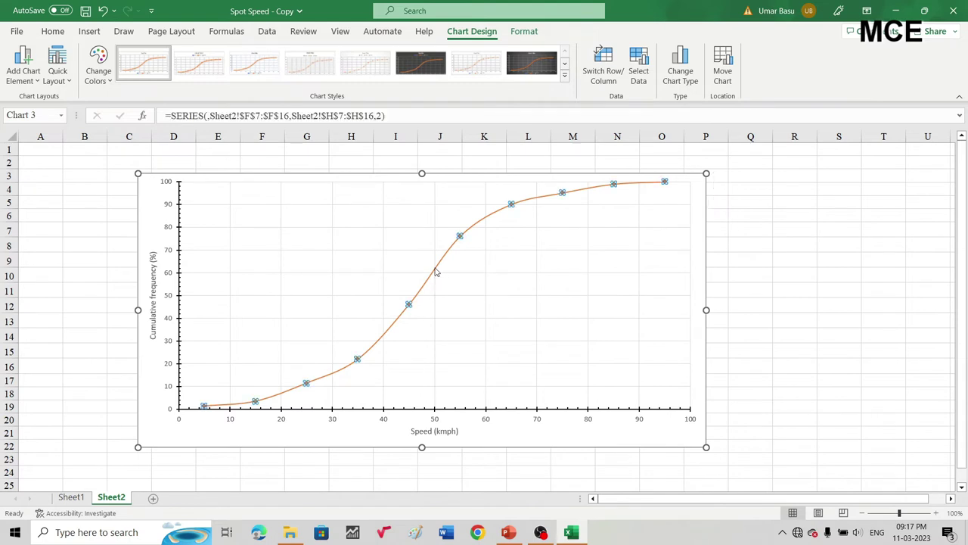
pyautogui.click(475, 294)
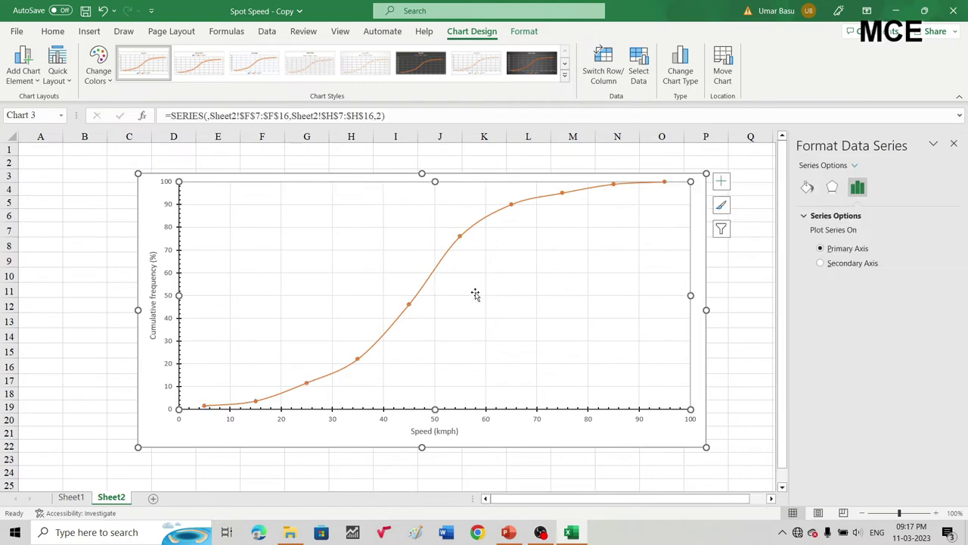
pyautogui.click(429, 277)
pyautogui.click(807, 187)
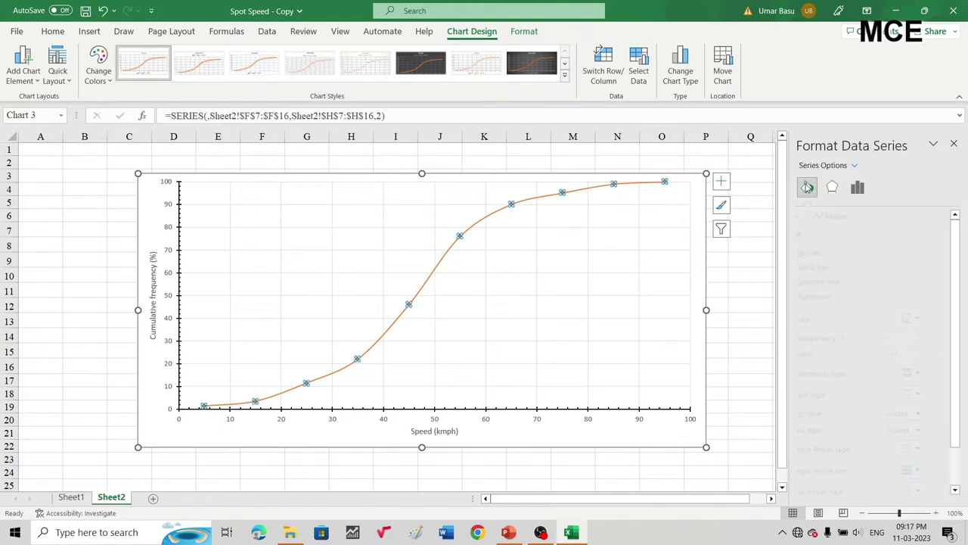
pyautogui.click(938, 318)
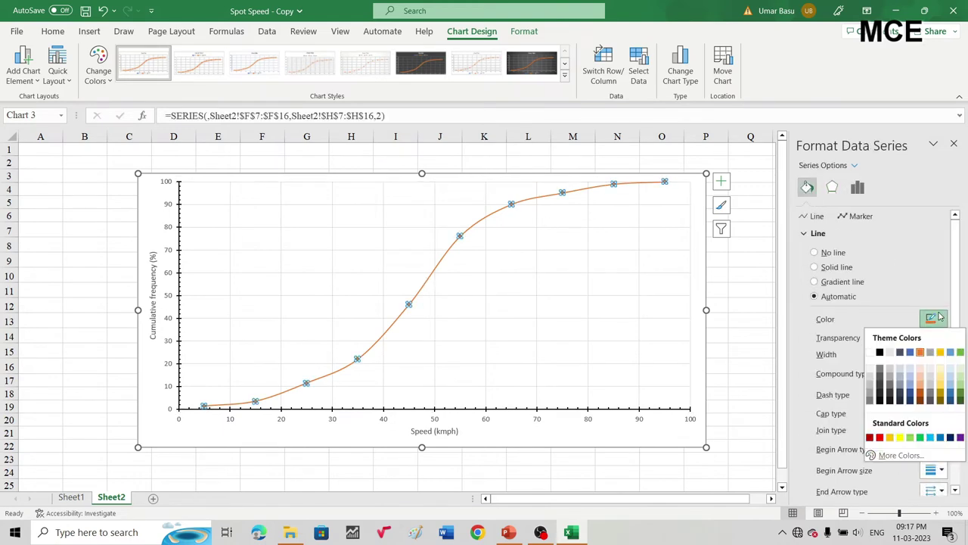
pyautogui.click(882, 353)
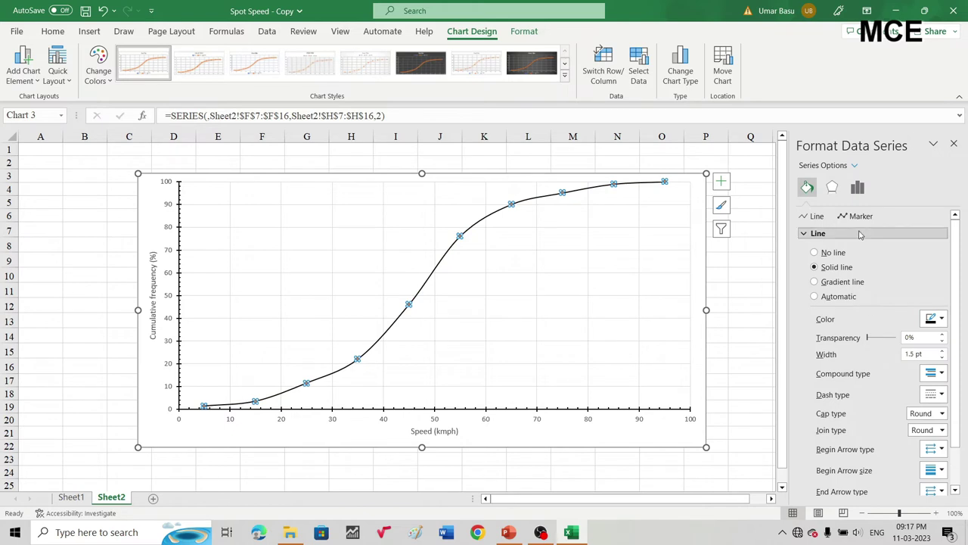
pyautogui.click(942, 350)
pyautogui.click(942, 351)
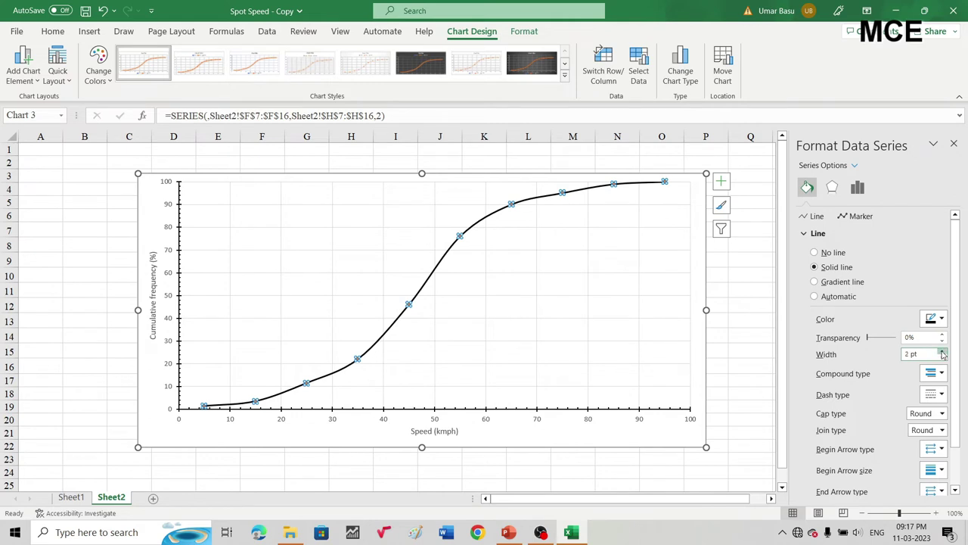
# Give the curve's markers a black border and solid black fill
pyautogui.click(844, 217)
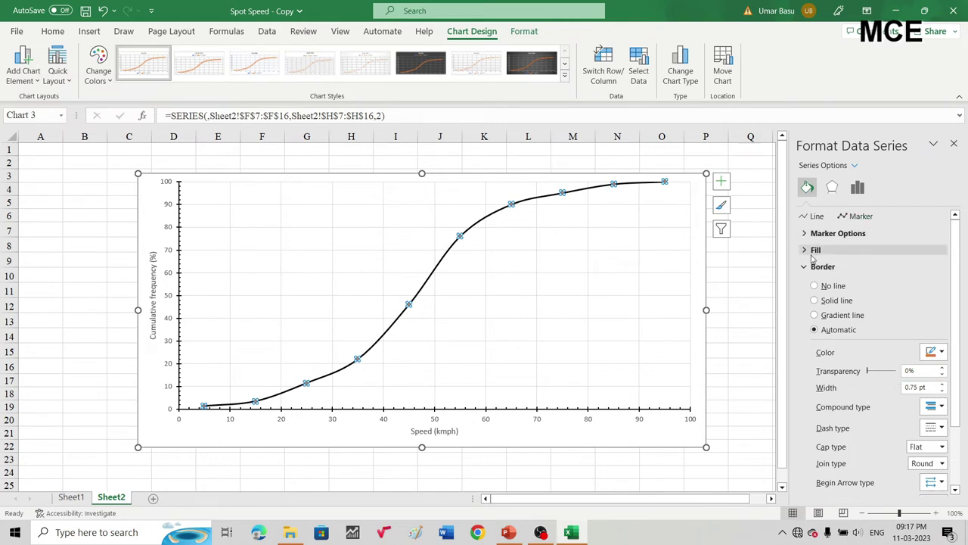
pyautogui.click(934, 352)
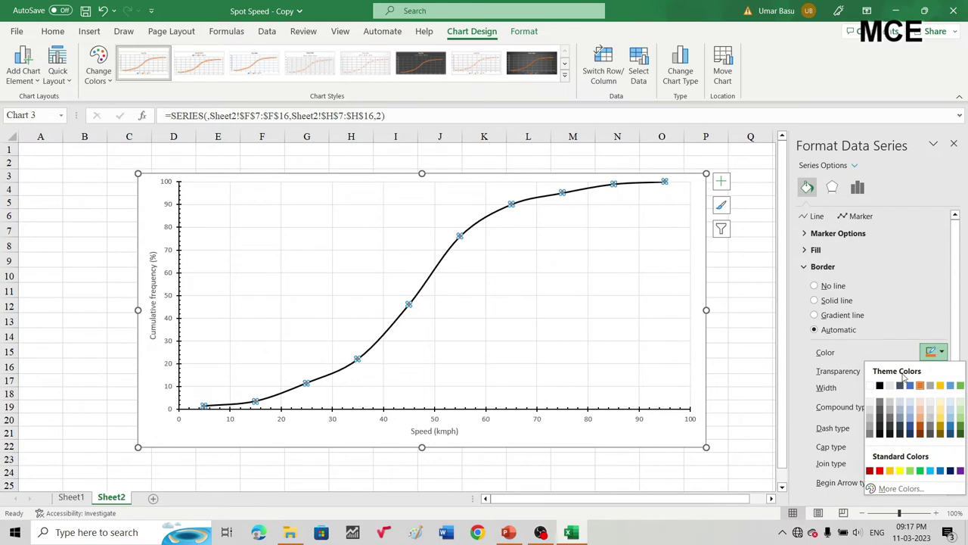
pyautogui.click(880, 385)
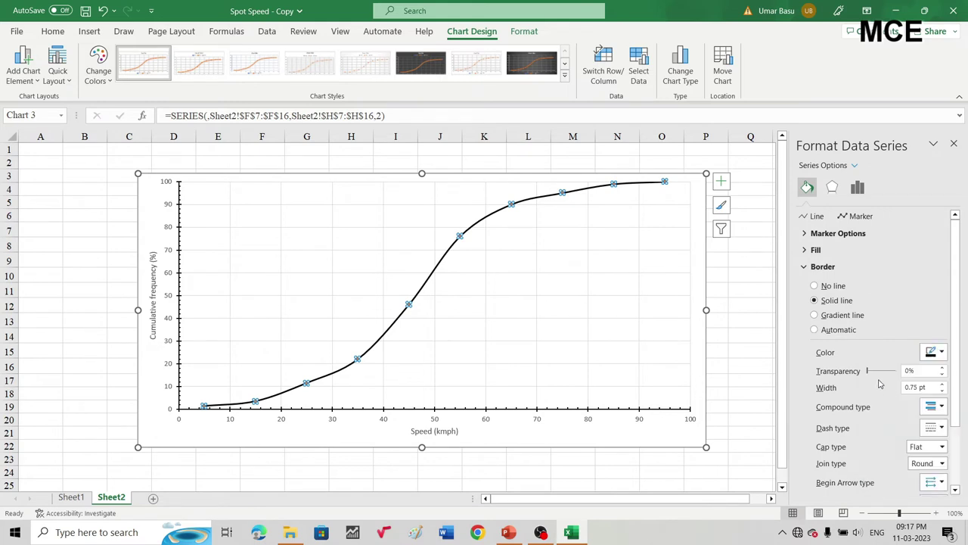
pyautogui.click(816, 249)
pyautogui.click(941, 364)
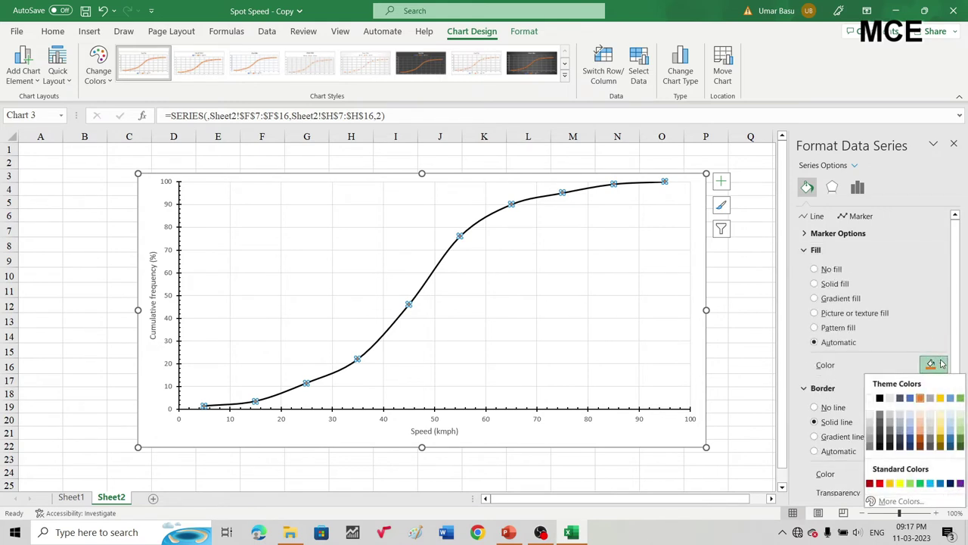
pyautogui.click(880, 398)
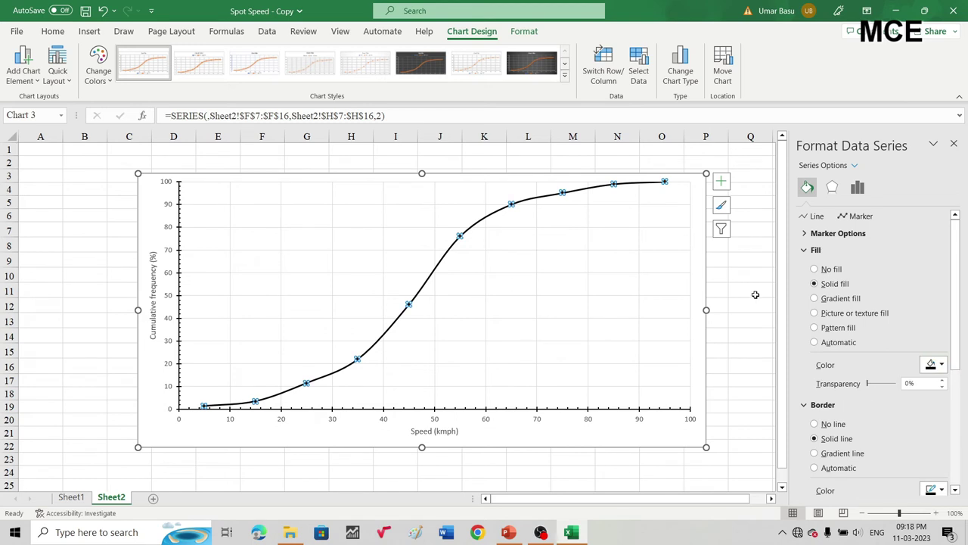
pyautogui.click(637, 321)
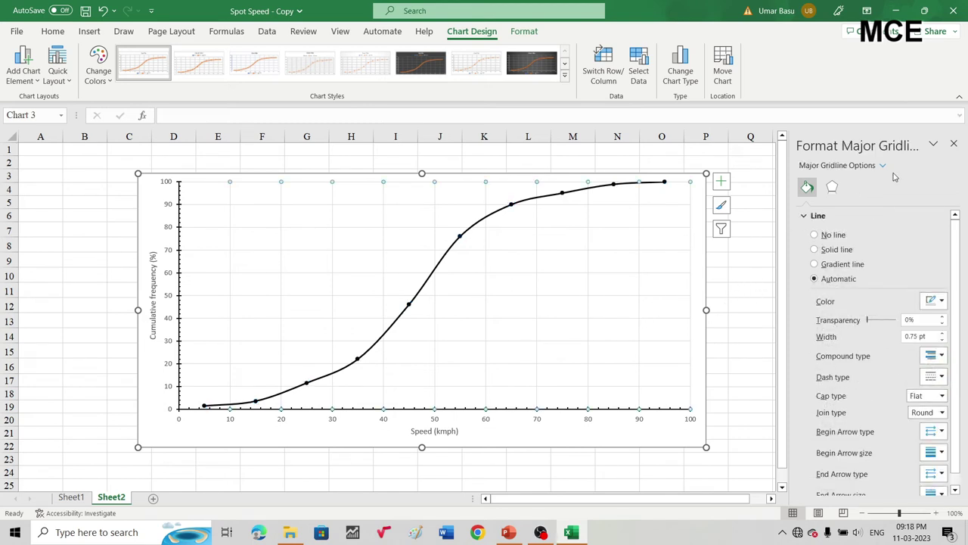
pyautogui.click(954, 144)
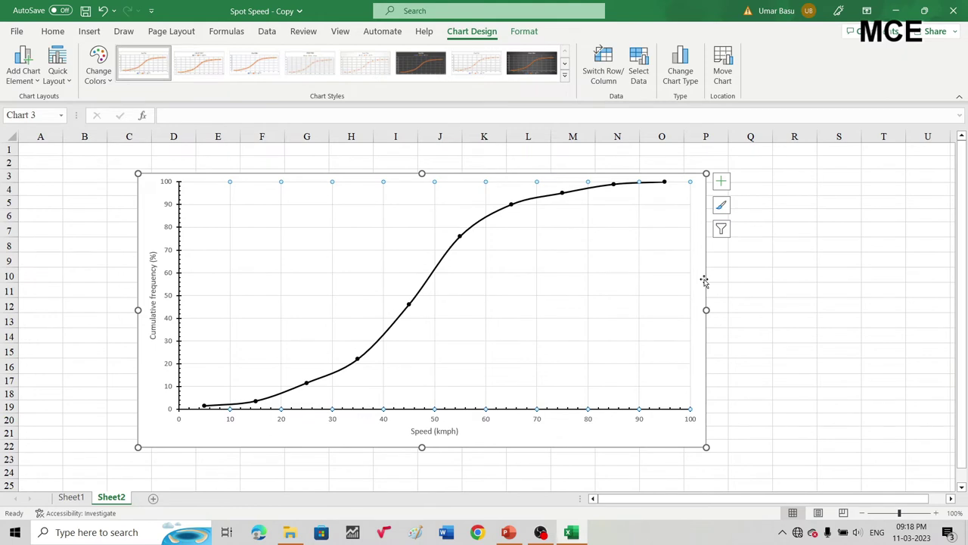
pyautogui.click(769, 257)
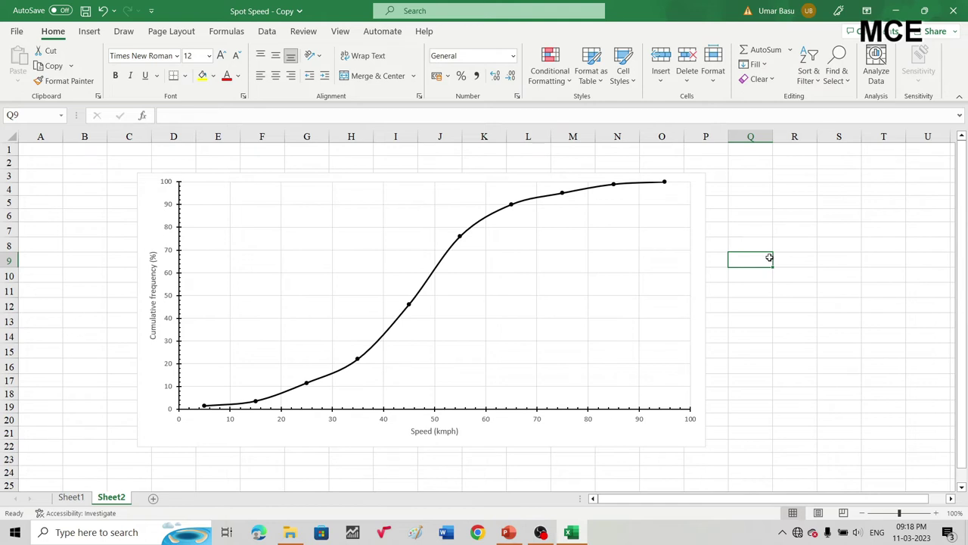
# Draw a solid black line across from 15% on the vertical axis to the ogive
pyautogui.click(89, 33)
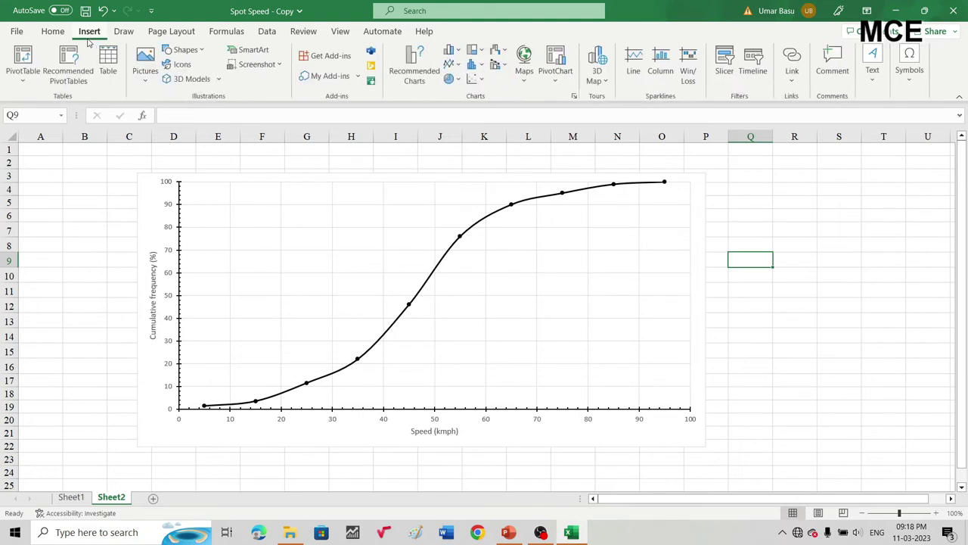
pyautogui.click(200, 51)
pyautogui.click(179, 83)
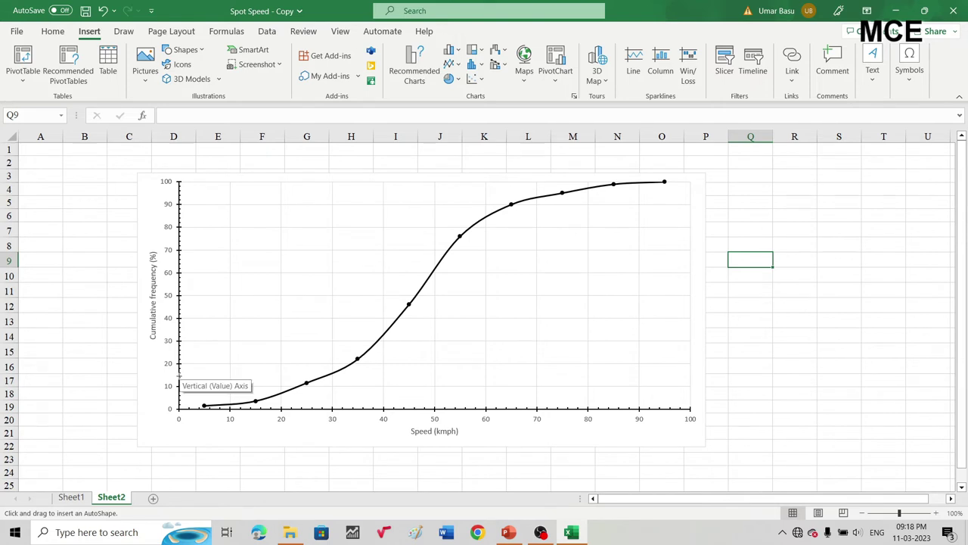
pyautogui.moveTo(181, 375); pyautogui.dragTo(325, 376)
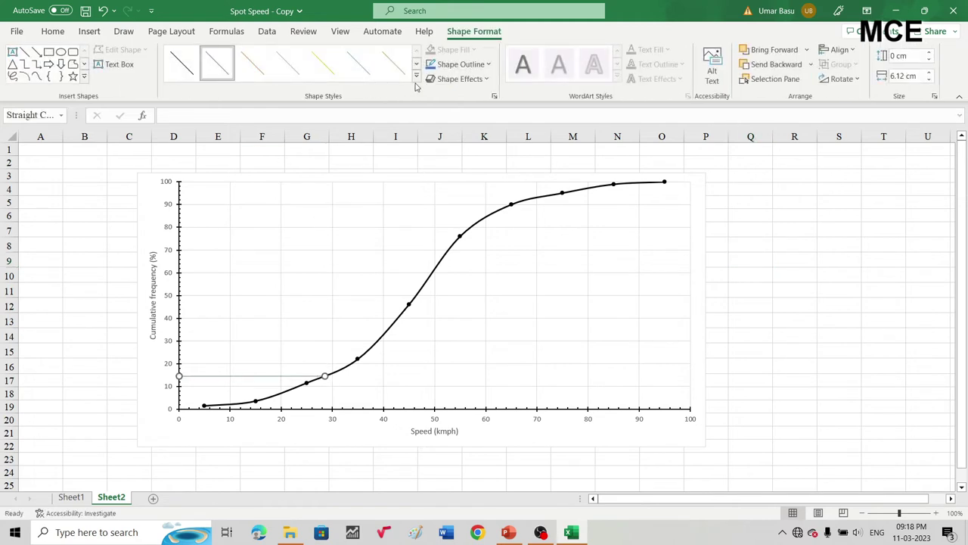
pyautogui.click(416, 77)
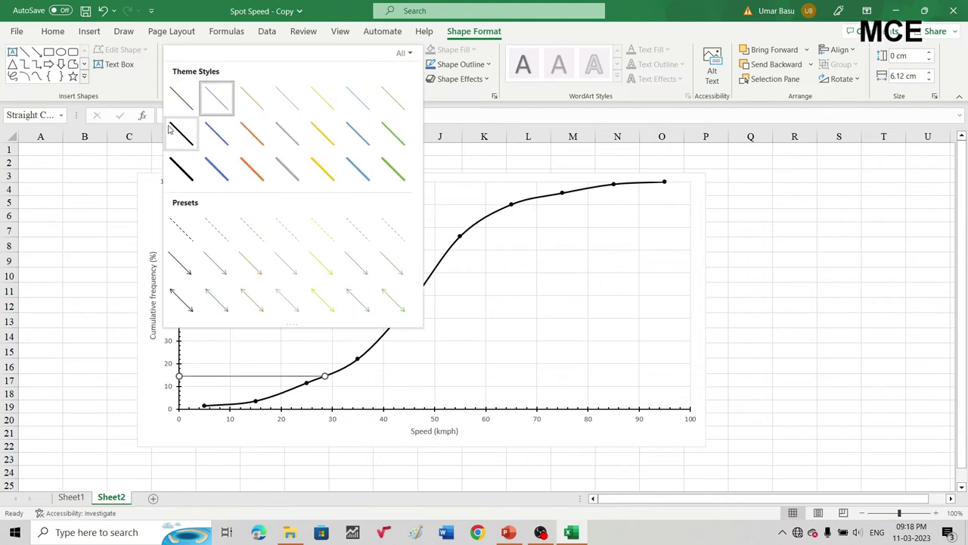
pyautogui.click(172, 130)
# Draw a solid black line from the curve down to about 28.5 kmph on the speed axis
pyautogui.click(25, 52)
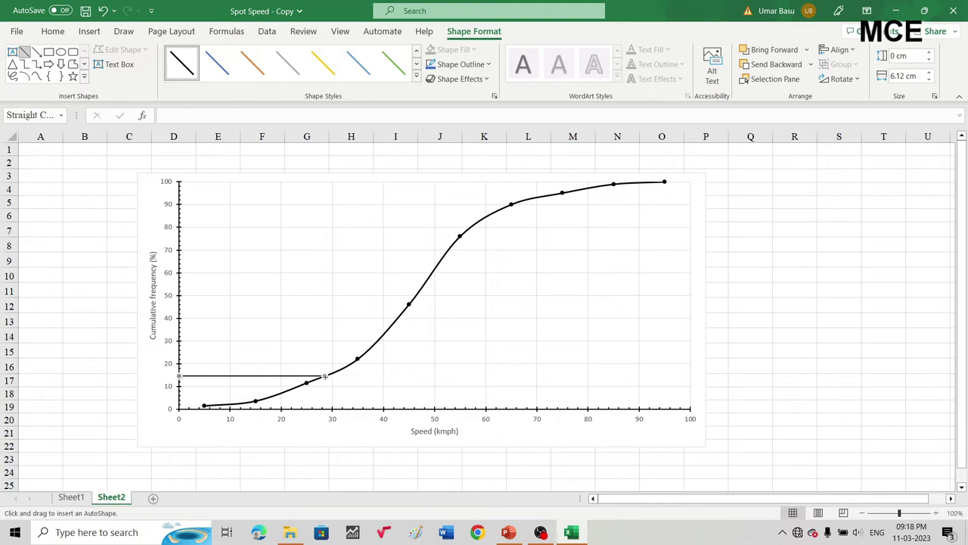
pyautogui.moveTo(324, 376); pyautogui.dragTo(325, 408)
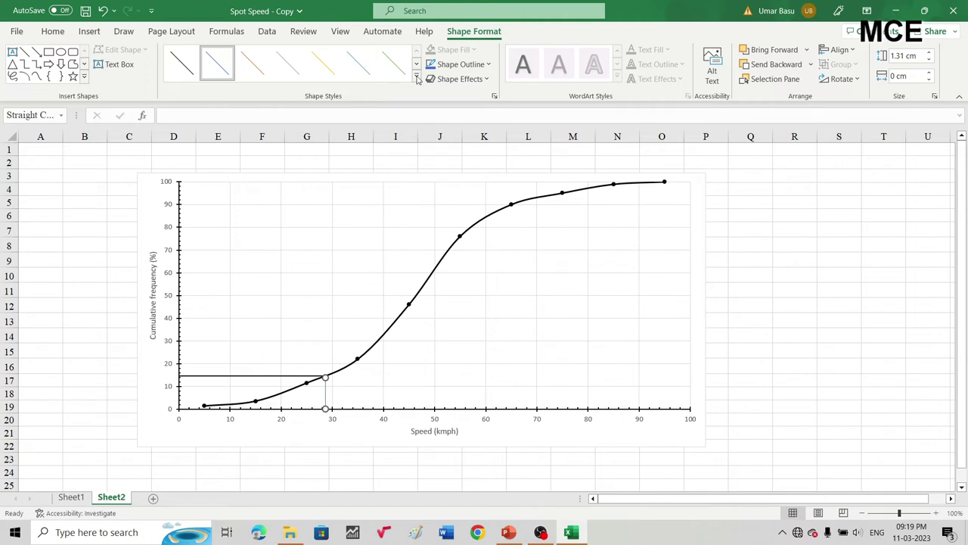
pyautogui.click(416, 75)
pyautogui.click(180, 145)
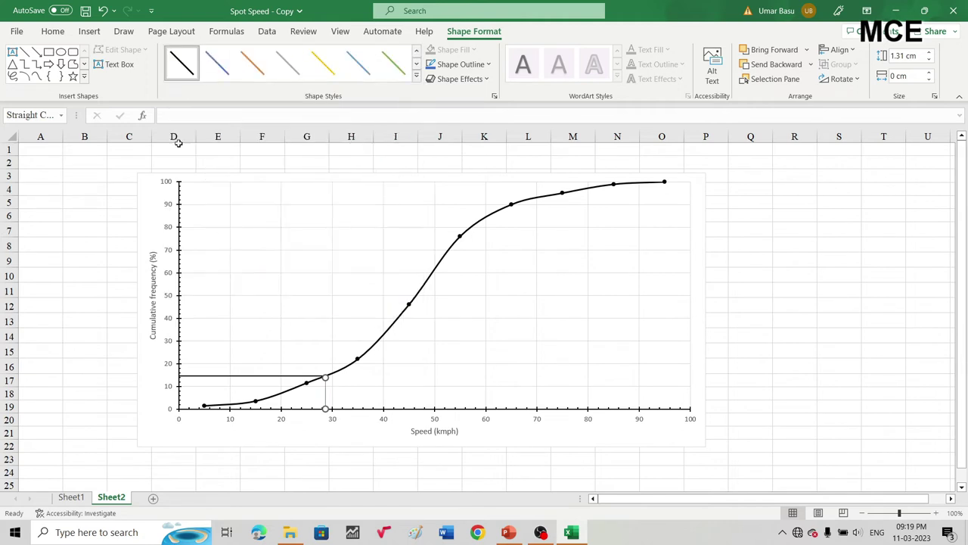
pyautogui.click(382, 375)
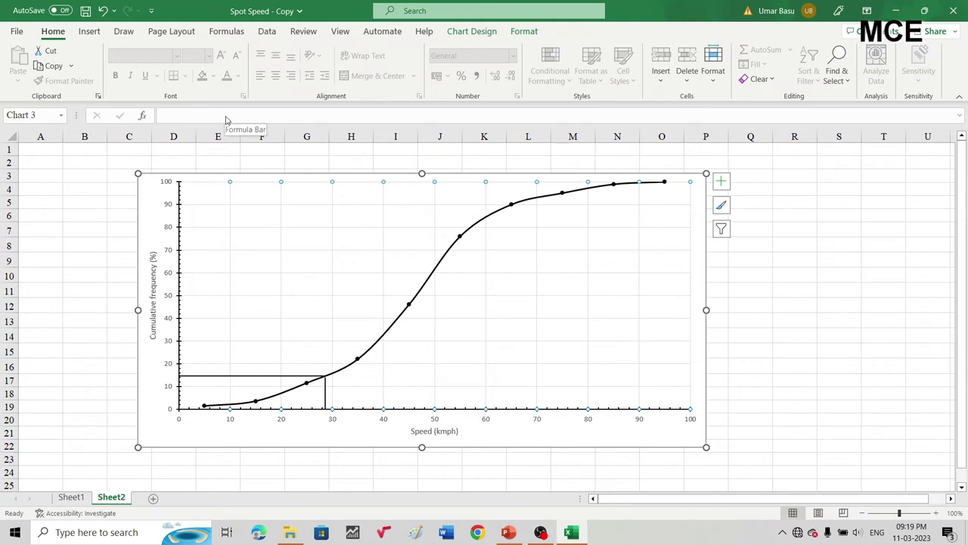
# Draw a solid black horizontal line from 85% on the y-axis across to the ogive curve
pyautogui.click(90, 34)
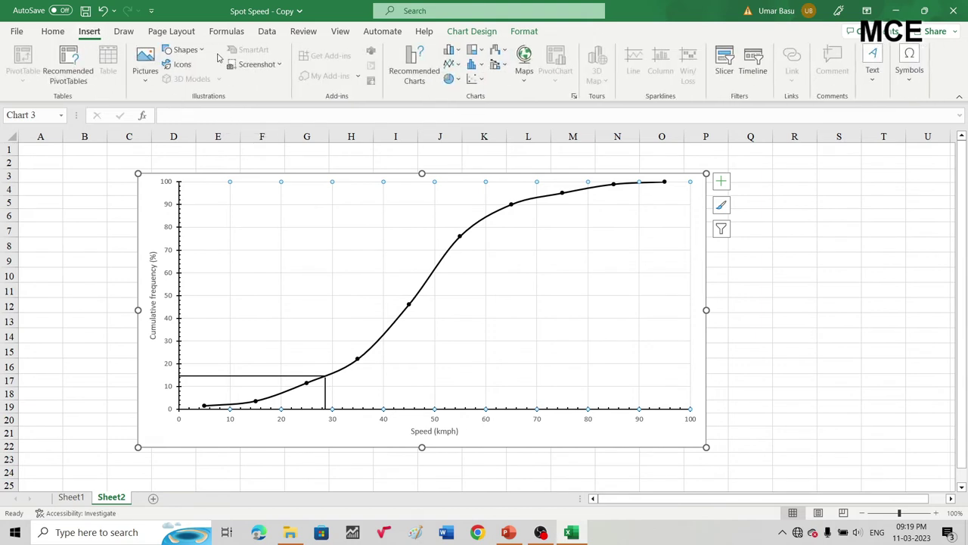
pyautogui.click(184, 50)
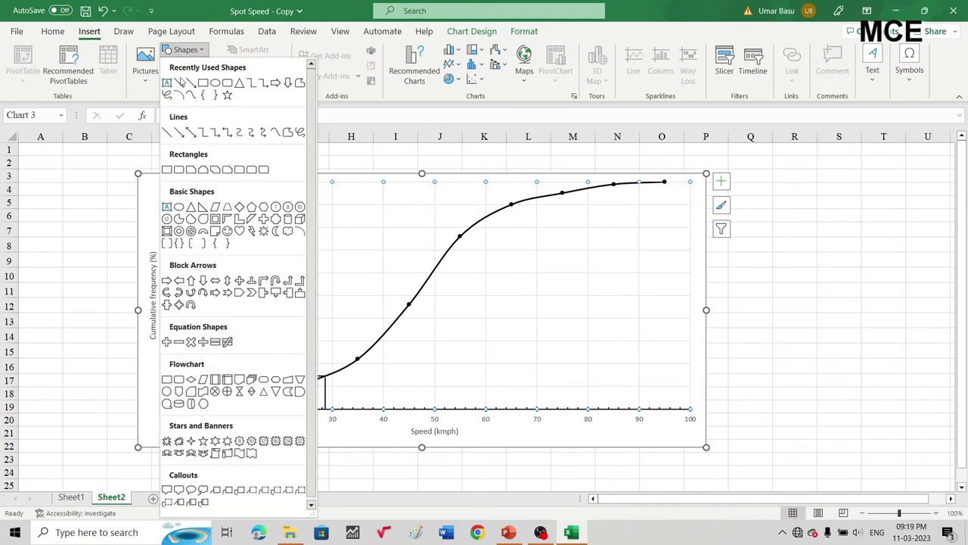
pyautogui.click(182, 81)
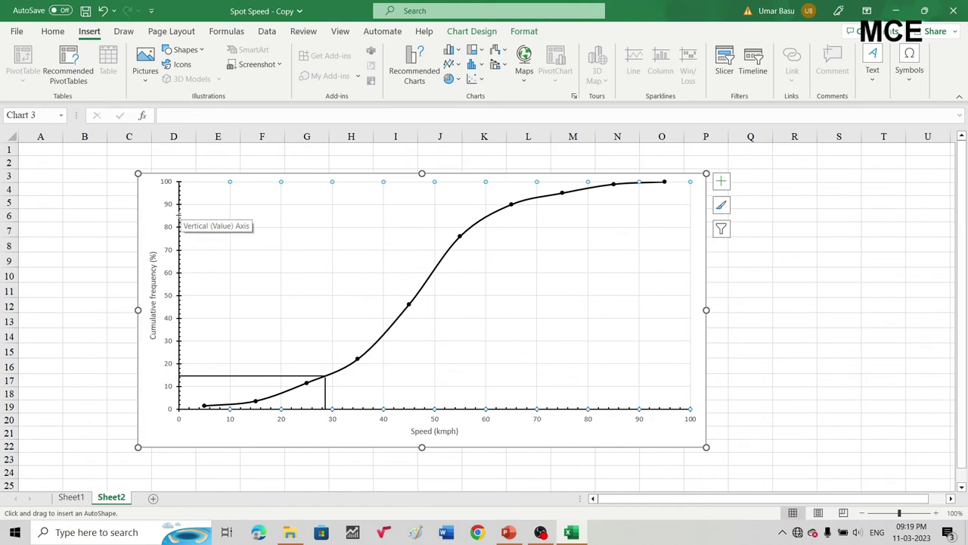
pyautogui.moveTo(180, 215); pyautogui.dragTo(486, 216)
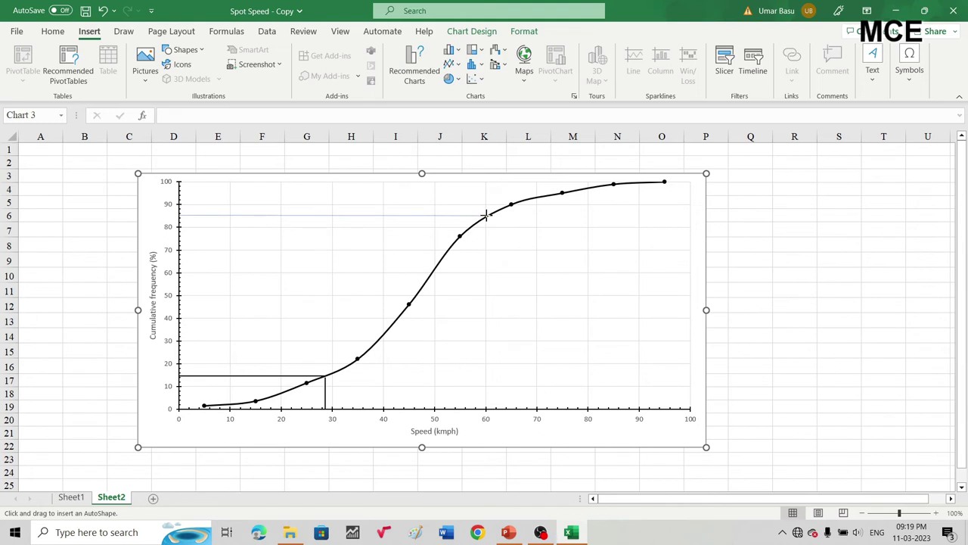
pyautogui.moveTo(485, 216); pyautogui.dragTo(485, 216)
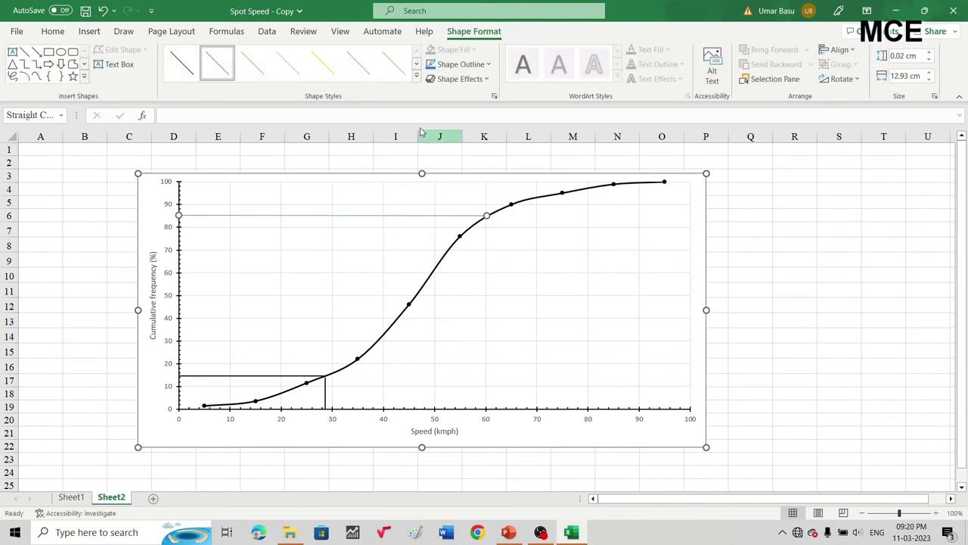
pyautogui.click(415, 80)
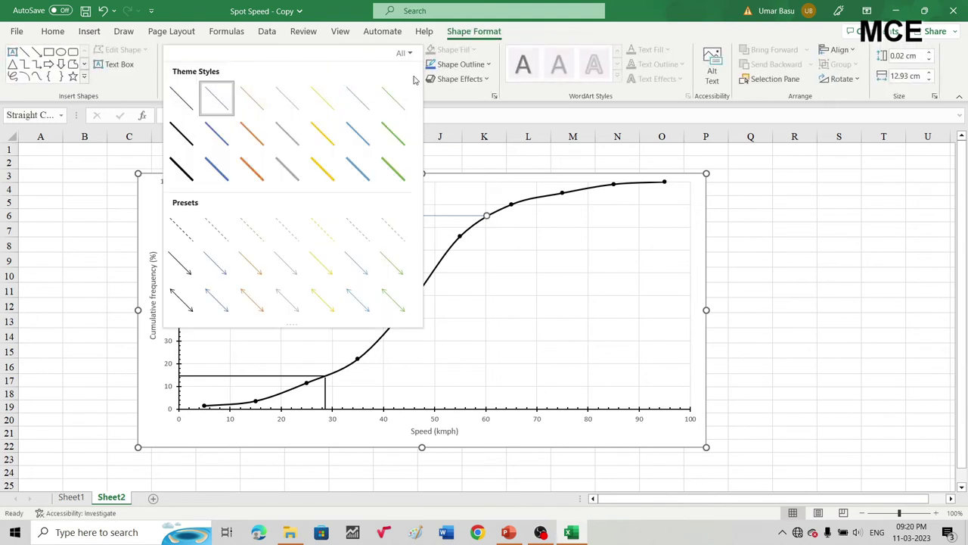
pyautogui.click(181, 133)
# Draw a solid black vertical line from the curve down to 60 km/h on the speed axis
pyautogui.click(24, 51)
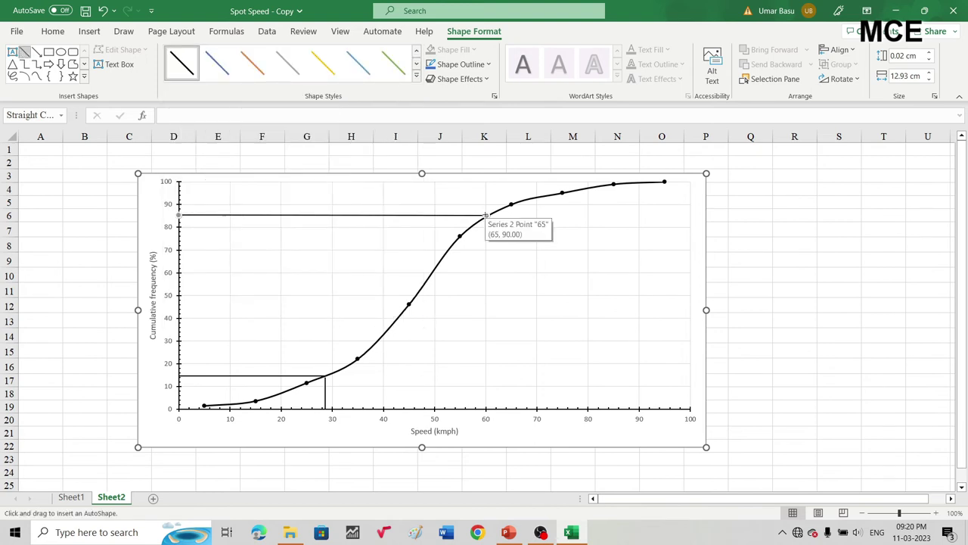
pyautogui.moveTo(486, 216); pyautogui.dragTo(485, 409)
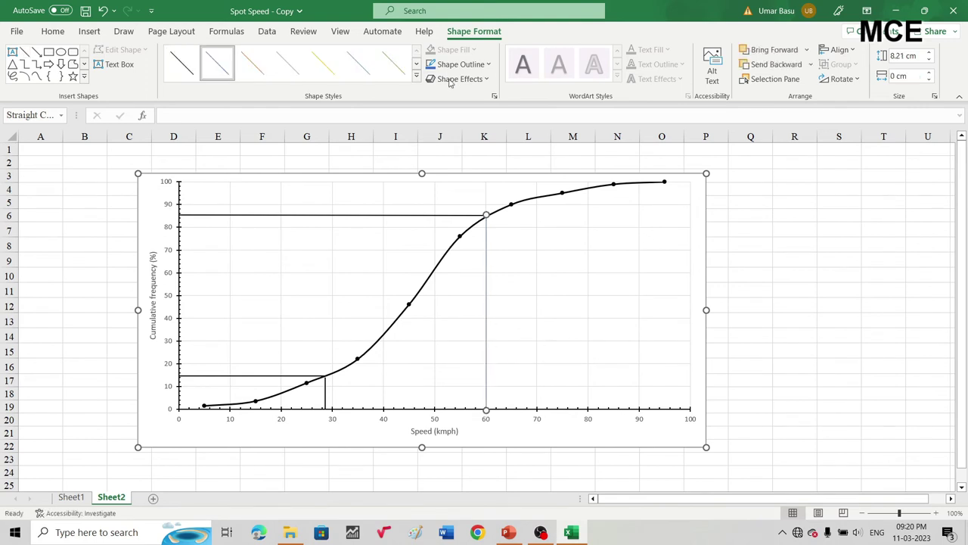
pyautogui.click(415, 78)
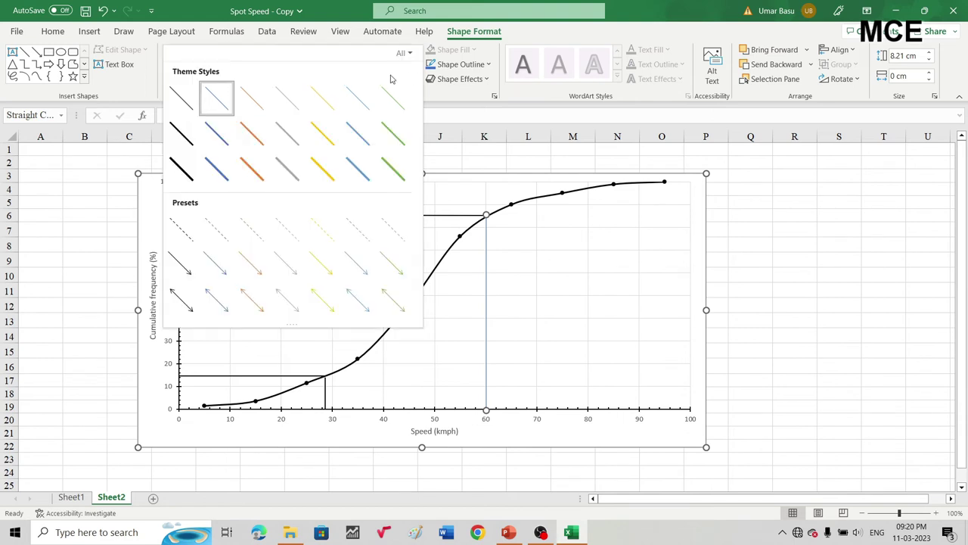
pyautogui.click(182, 135)
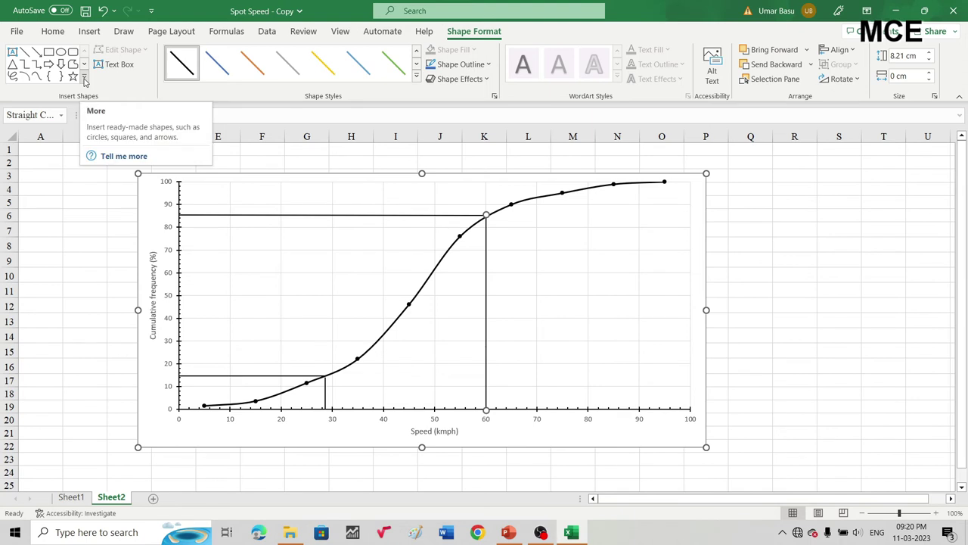
pyautogui.click(24, 53)
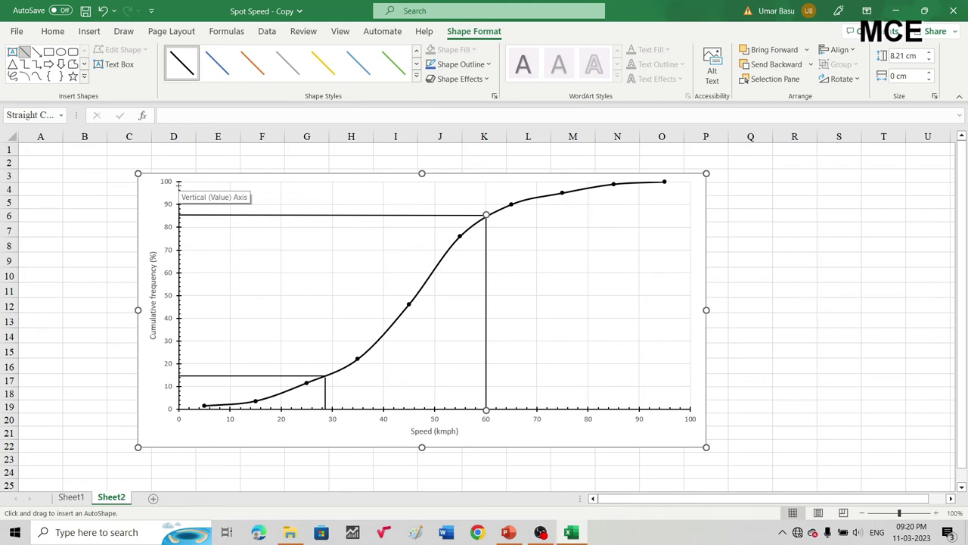
# Draw a solid black horizontal line from 98% on the y-axis across to the ogive curve
pyautogui.moveTo(179, 183); pyautogui.dragTo(523, 184)
pyautogui.moveTo(564, 183); pyautogui.dragTo(596, 185)
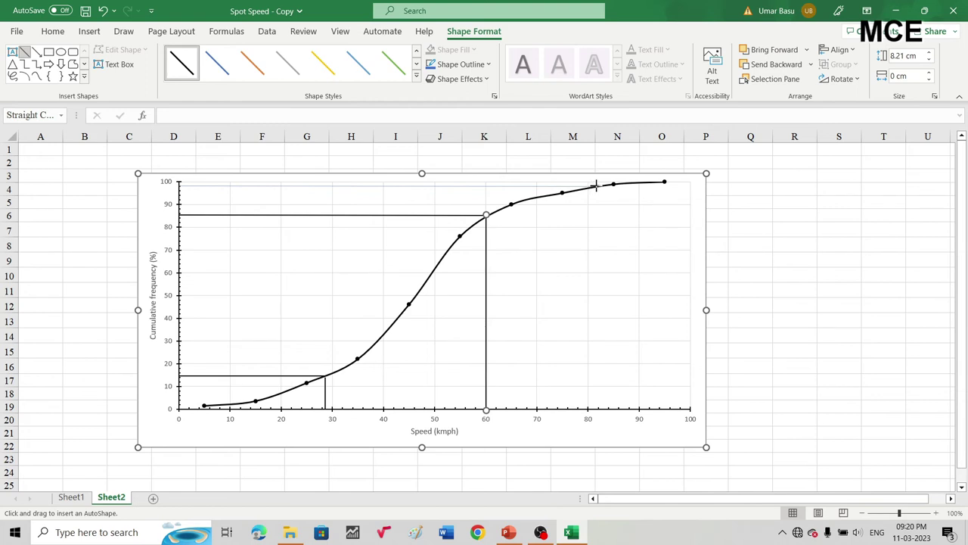
pyautogui.moveTo(596, 185); pyautogui.dragTo(596, 185)
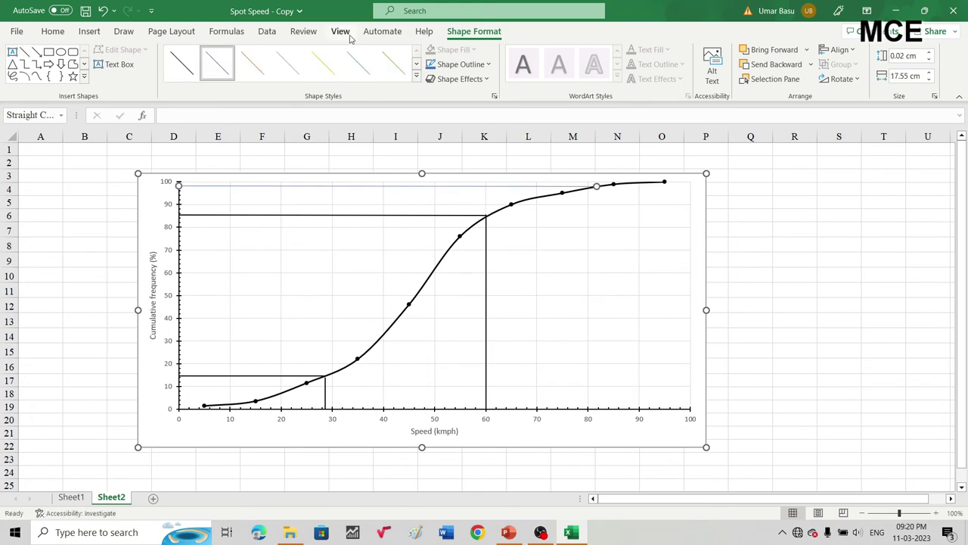
pyautogui.click(415, 79)
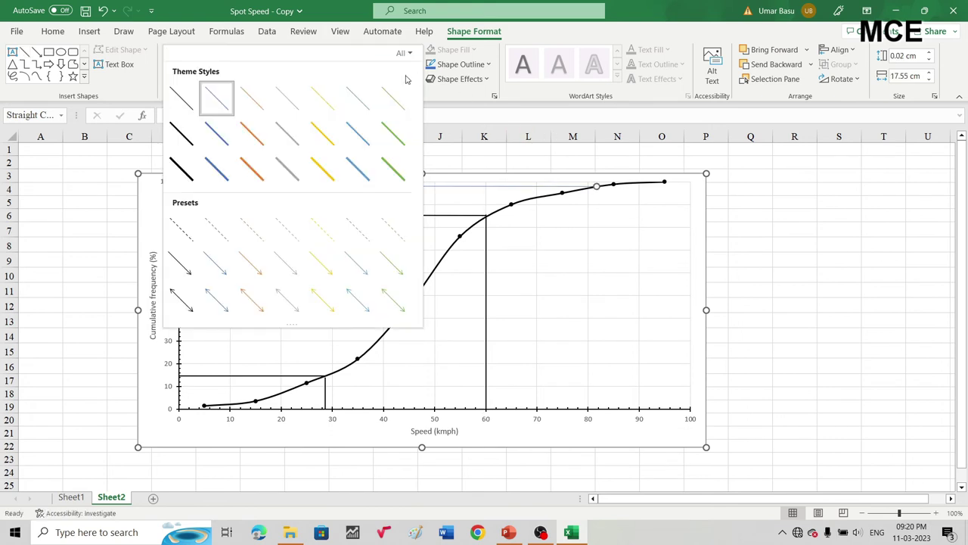
pyautogui.click(183, 132)
# Draw a solid black vertical line from the curve down to about 82 km/h on the speed axis
pyautogui.click(25, 52)
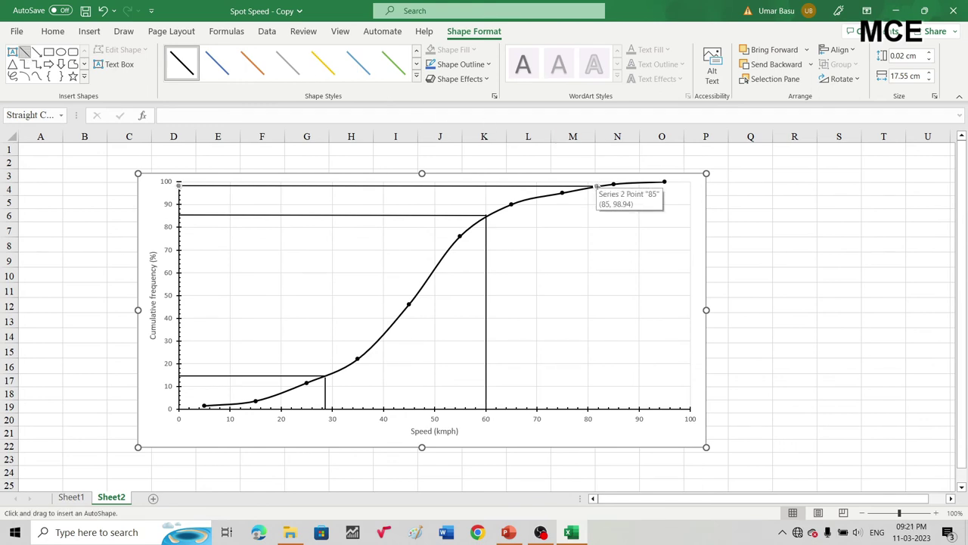
pyautogui.moveTo(596, 186); pyautogui.dragTo(598, 408)
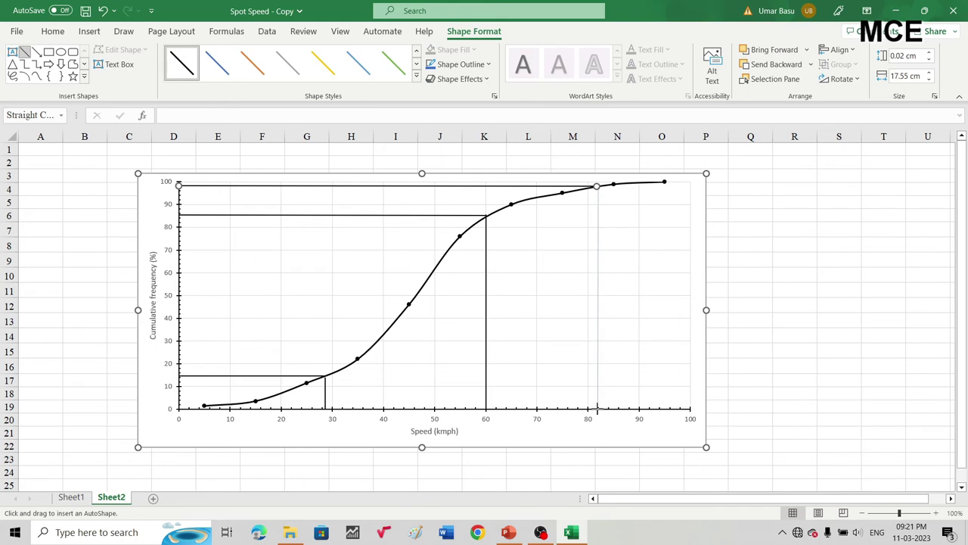
pyautogui.moveTo(597, 409); pyautogui.dragTo(597, 408)
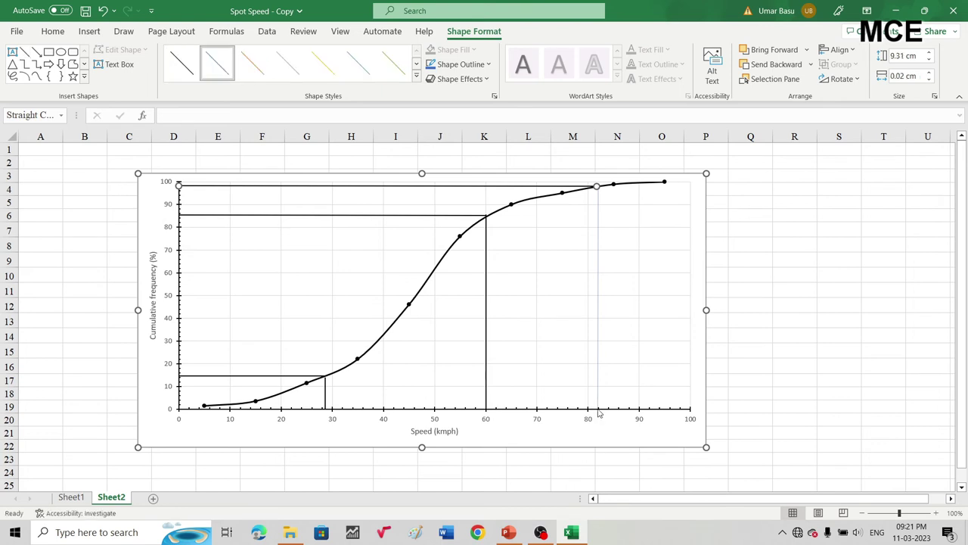
pyautogui.click(415, 76)
pyautogui.click(189, 130)
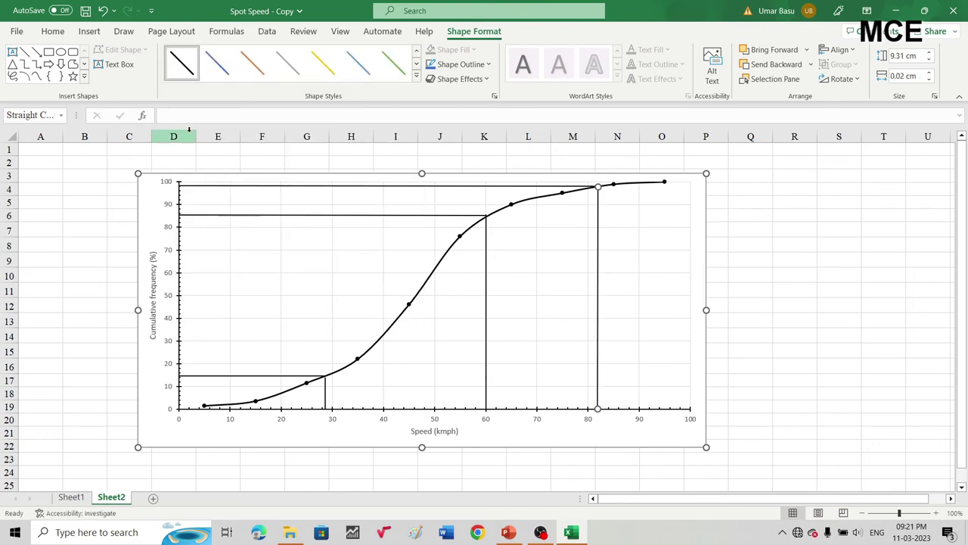